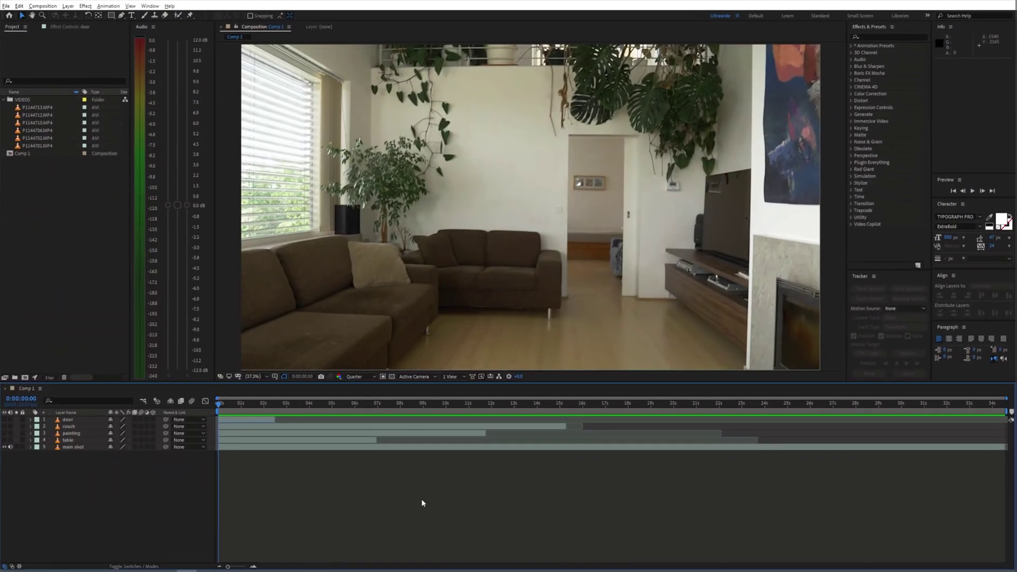
- Preview the shot to about 12 seconds and turn on the painting and couch layers
{"action": "mouse_move", "coordinate": [229, 412]}
{"action": "left_mouse_down"}
{"action": "mouse_move", "coordinate": [488, 409]}
{"action": "mouse_move", "coordinate": [220, 409]}
{"action": "mouse_move", "coordinate": [366, 408]}
{"action": "left_mouse_up"}
{"action": "left_click", "coordinate": [5, 435]}
{"action": "left_click", "coordinate": [6, 428]}
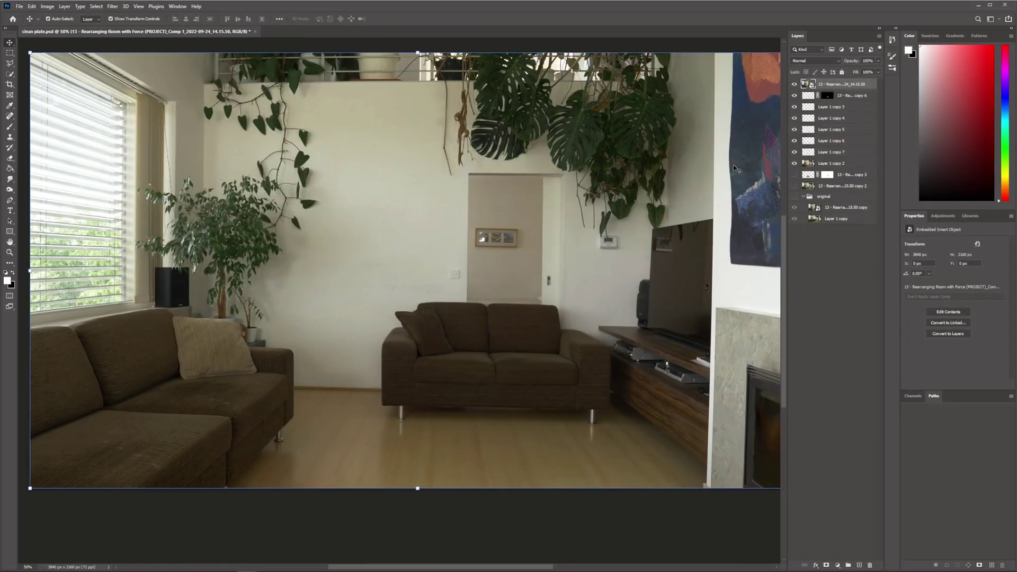
- Extend the couch selection to its legs and floor, refine its edge, and mask the layer to it
{"action": "scroll", "coordinate": [291, 174], "scroll_direction": "up", "scroll_amount": 5}
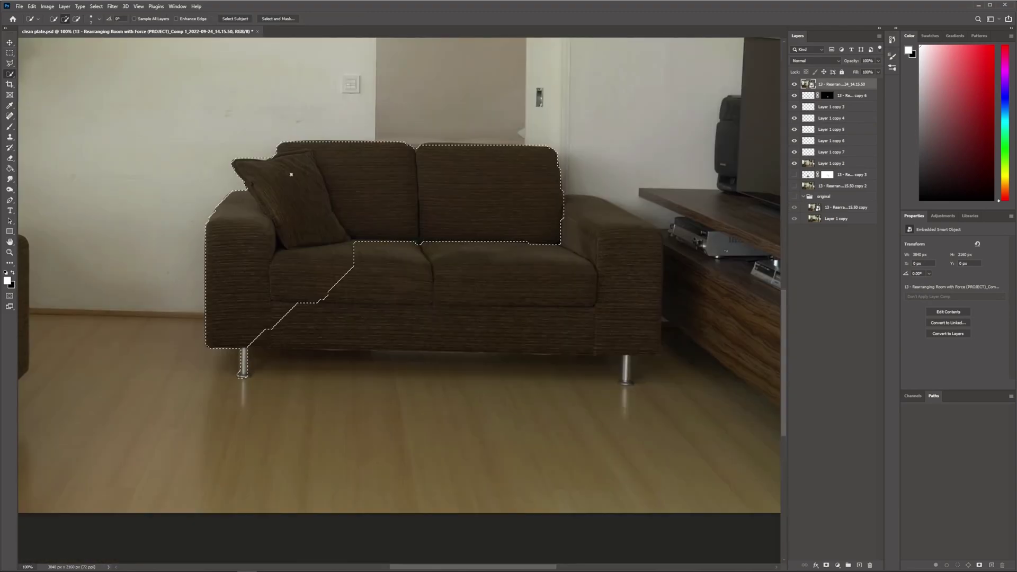
{"action": "mouse_move", "coordinate": [291, 174]}
{"action": "left_mouse_down"}
{"action": "mouse_move", "coordinate": [267, 466]}
{"action": "mouse_move", "coordinate": [610, 455]}
{"action": "left_mouse_up"}
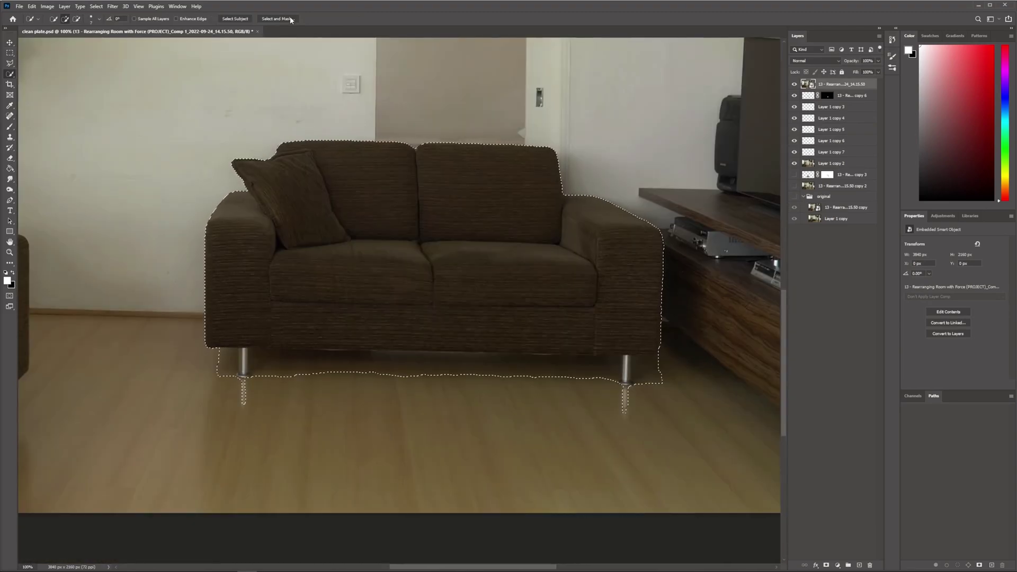
{"action": "left_click", "coordinate": [278, 18]}
{"action": "left_click", "coordinate": [965, 559]}
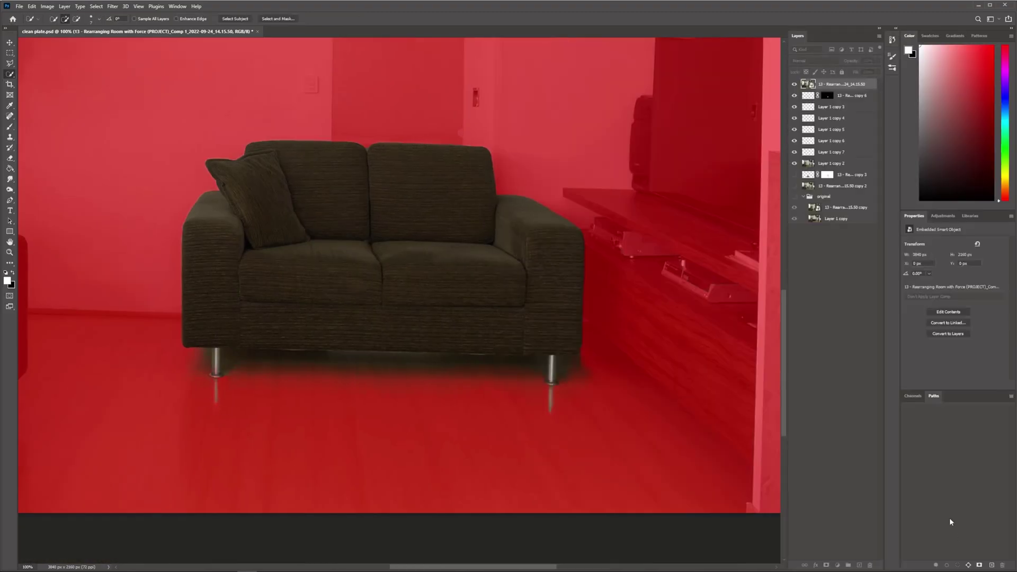
{"action": "left_click", "coordinate": [827, 566]}
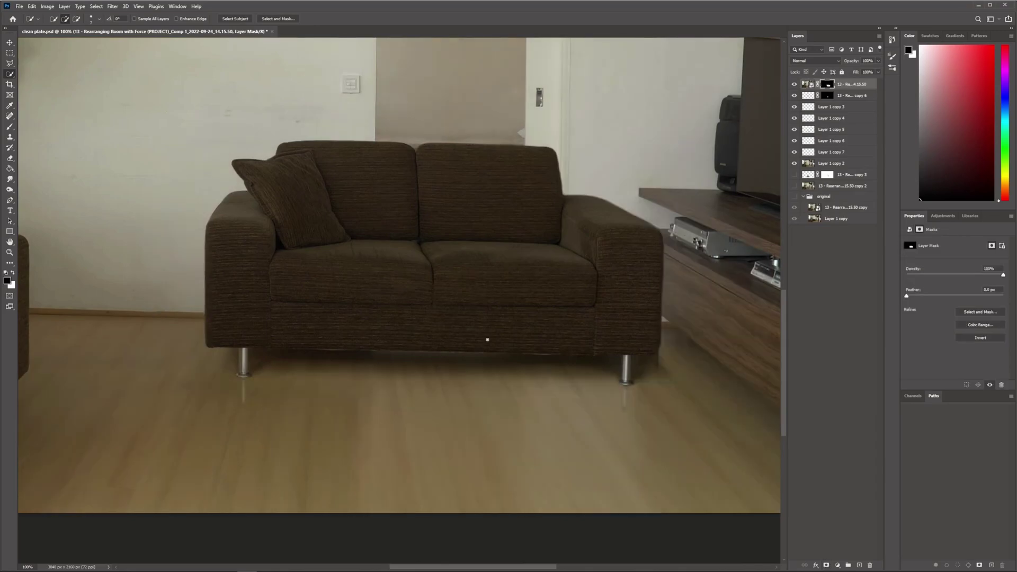
- Check the COUCH and COUCH SHADOWS layers by toggling their visibility
{"action": "key", "text": "ctrl+0"}
{"action": "left_click", "coordinate": [794, 84]}
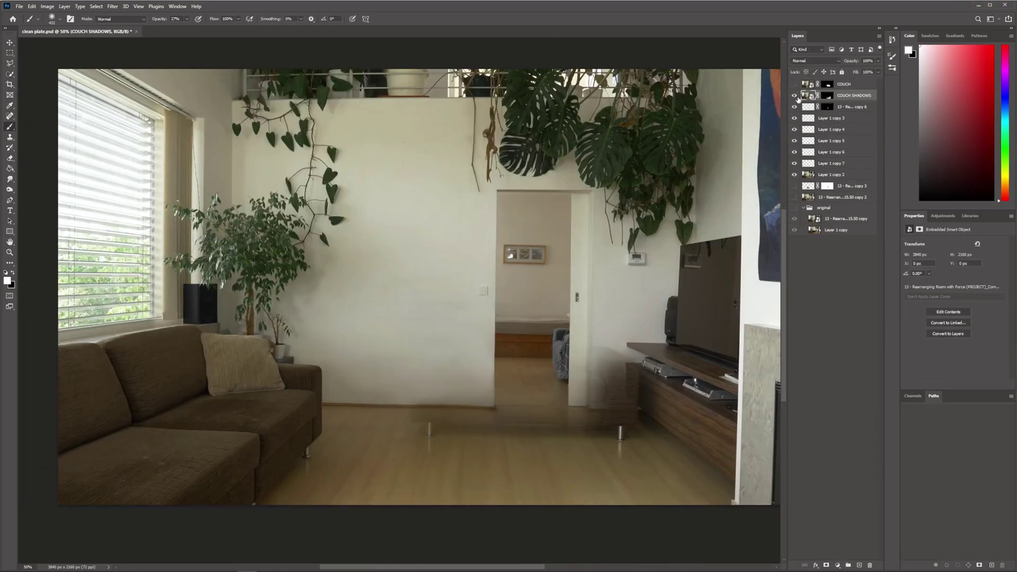
{"action": "left_click", "coordinate": [794, 97], "text": "alt"}
{"action": "left_click", "coordinate": [795, 97], "text": "alt"}
{"action": "left_click", "coordinate": [794, 85]}
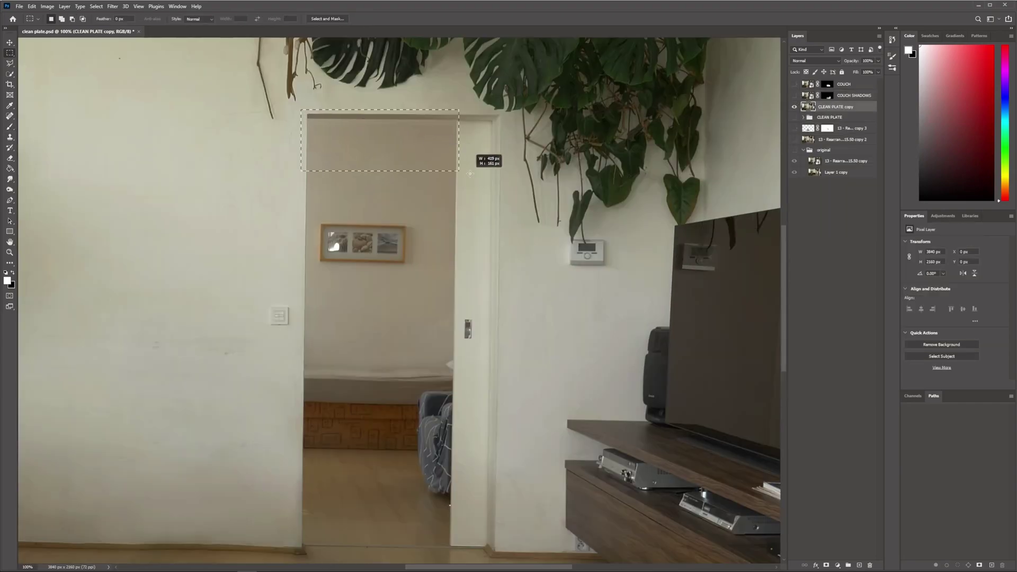
- Content-Aware Fill a rectangle around the doorway onto a new layer
{"action": "left_click_drag", "start_coordinate": [475, 89], "coordinate": [509, 112]}
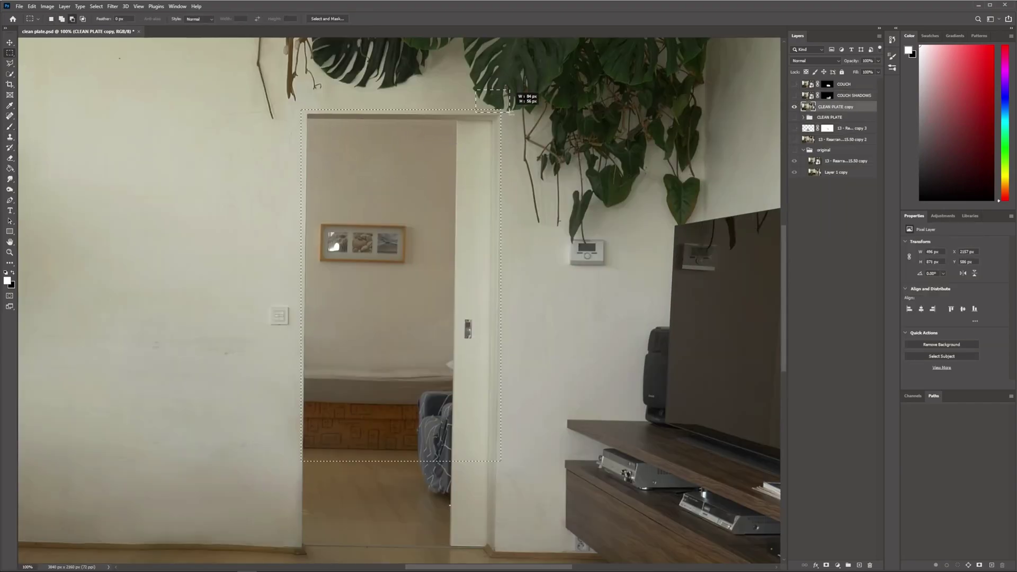
{"action": "right_click", "coordinate": [430, 188]}
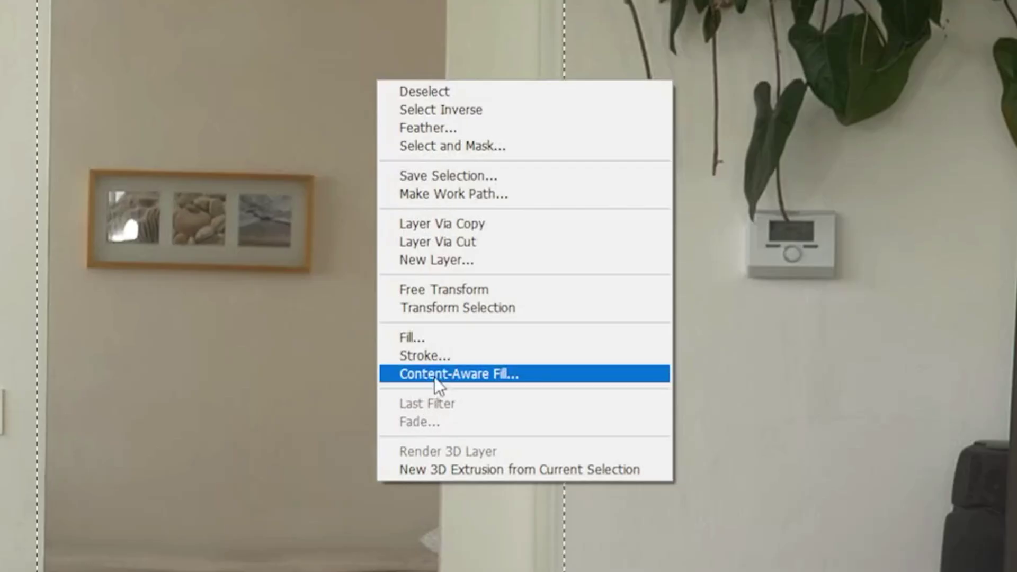
{"action": "left_click", "coordinate": [434, 376]}
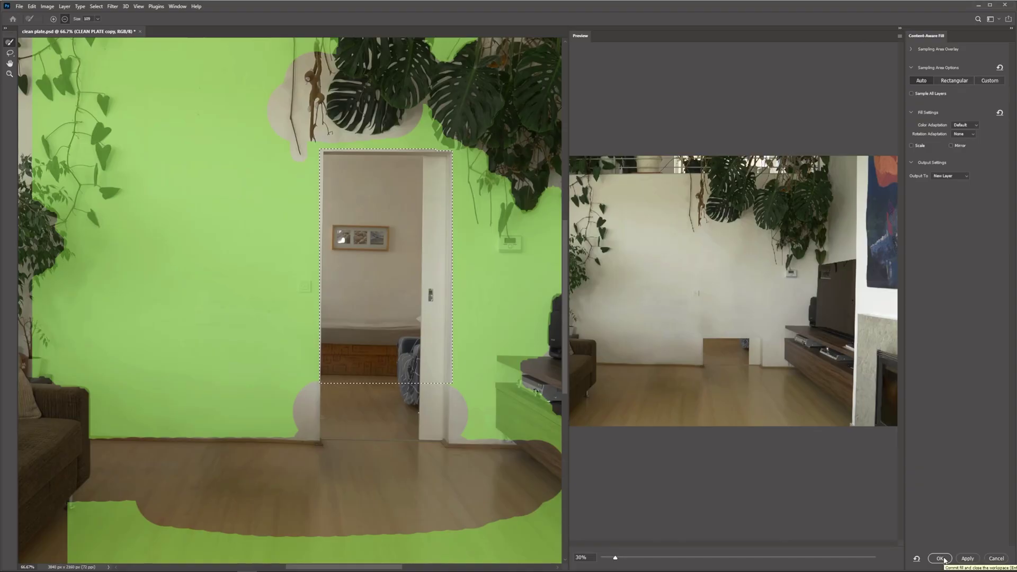
{"action": "left_click", "coordinate": [940, 558]}
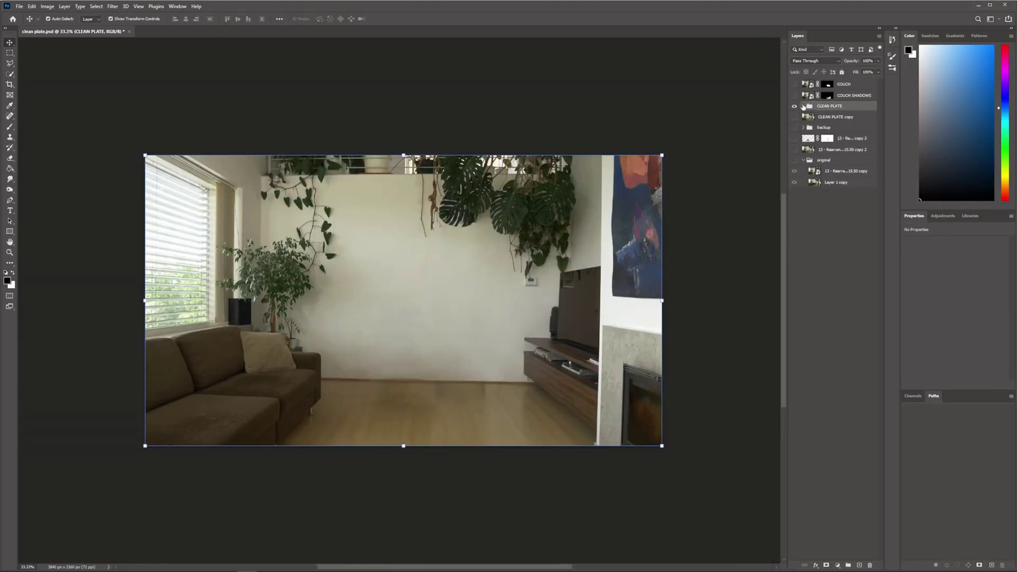
- Review the couch over the clean plate, then hide both couch layers
{"action": "left_click", "coordinate": [795, 83]}
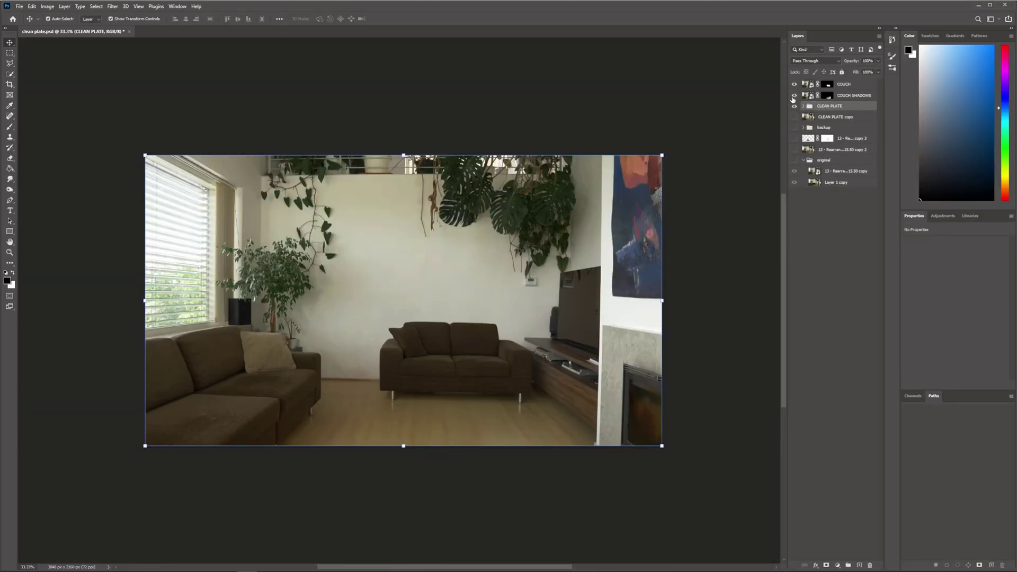
{"action": "left_click", "coordinate": [794, 106]}
{"action": "left_click", "coordinate": [794, 106]}
{"action": "left_click_drag", "start_coordinate": [794, 84], "coordinate": [794, 95]}
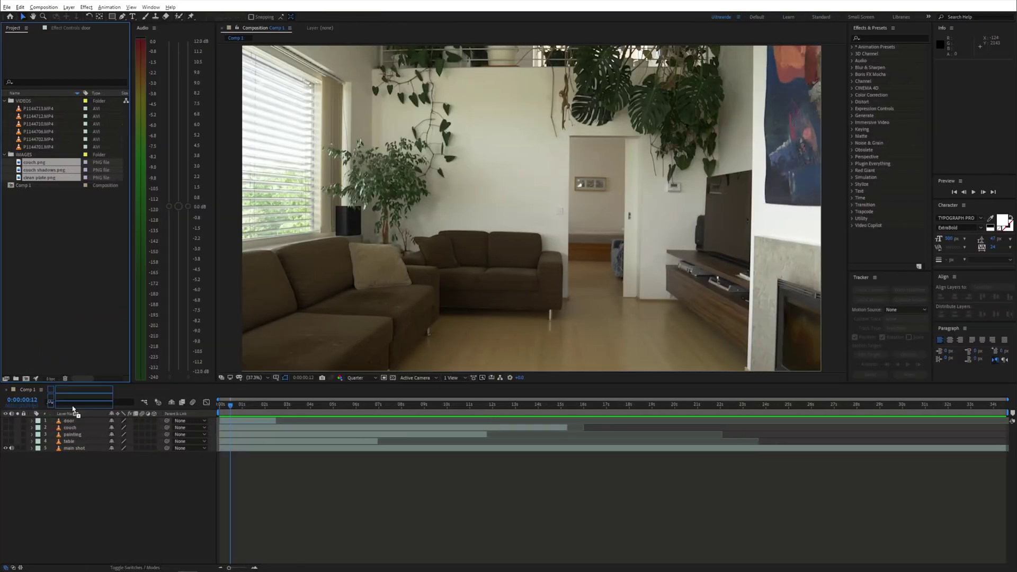
- Add the three PNGs as hidden layers and draw a Pen mask around the couch area on clean plate
{"action": "left_click_drag", "start_coordinate": [38, 169], "coordinate": [275, 417]}
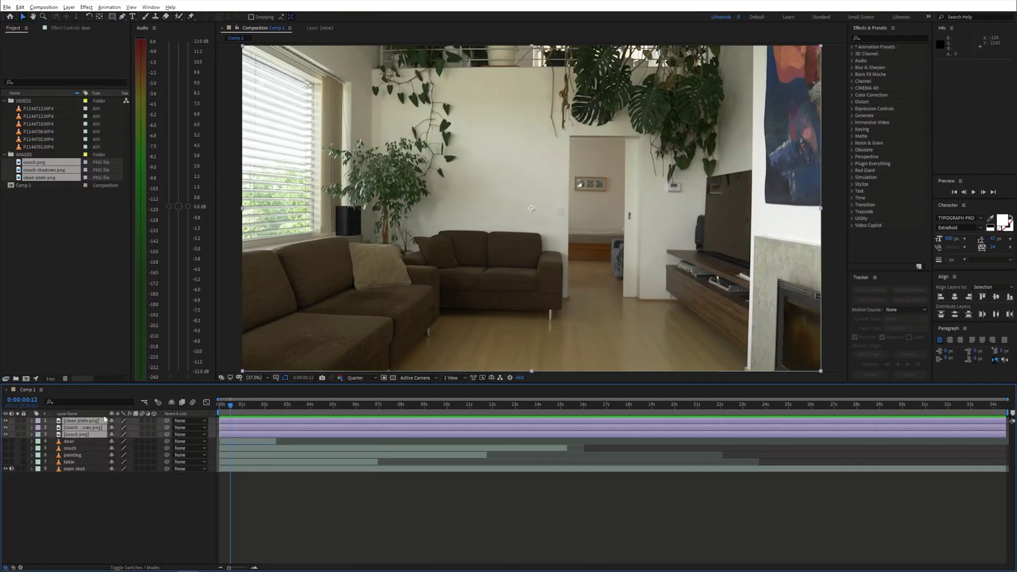
{"action": "left_click_drag", "start_coordinate": [6, 421], "coordinate": [6, 436]}
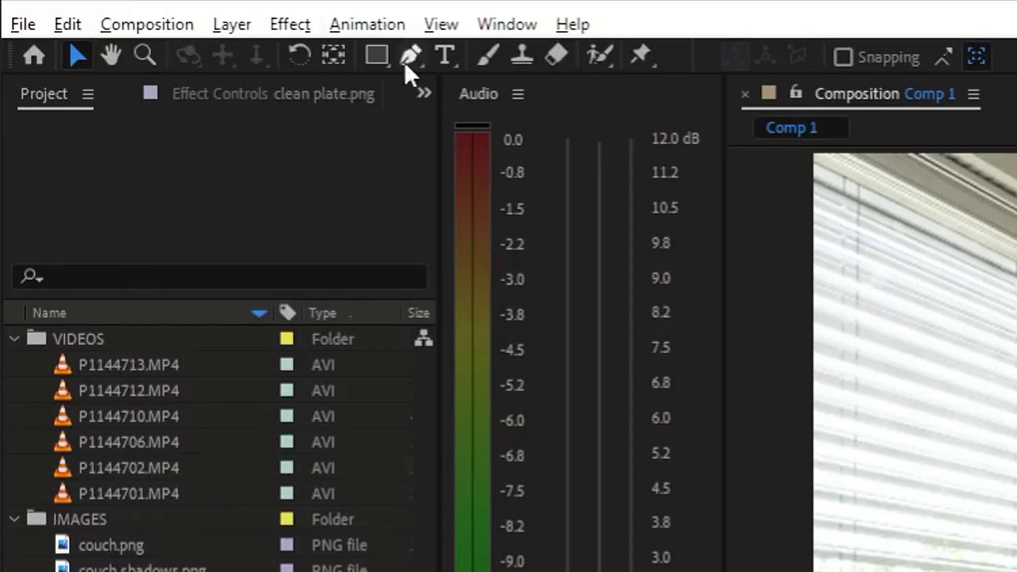
{"action": "left_click", "coordinate": [405, 55]}
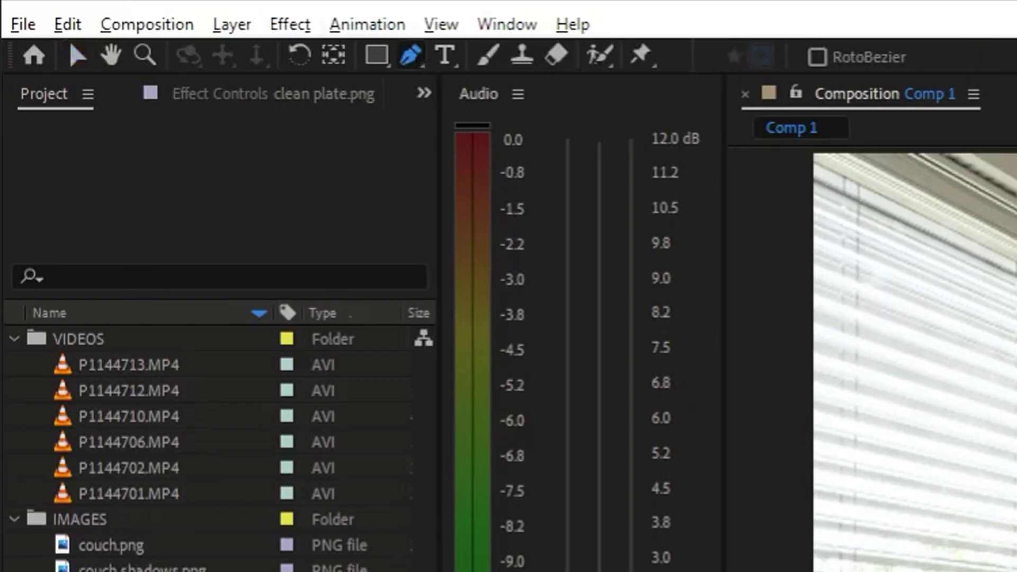
{"action": "left_click", "coordinate": [363, 207]}
{"action": "left_click", "coordinate": [363, 273]}
{"action": "left_click", "coordinate": [362, 292]}
{"action": "left_click", "coordinate": [375, 323]}
{"action": "left_click", "coordinate": [416, 343]}
{"action": "left_click", "coordinate": [450, 350]}
{"action": "left_click", "coordinate": [535, 355]}
{"action": "left_click_drag", "start_coordinate": [535, 357], "coordinate": [511, 336]}
{"action": "left_click", "coordinate": [508, 353]}
{"action": "left_click", "coordinate": [690, 360]}
{"action": "left_click", "coordinate": [687, 329]}
{"action": "left_click", "coordinate": [682, 262]}
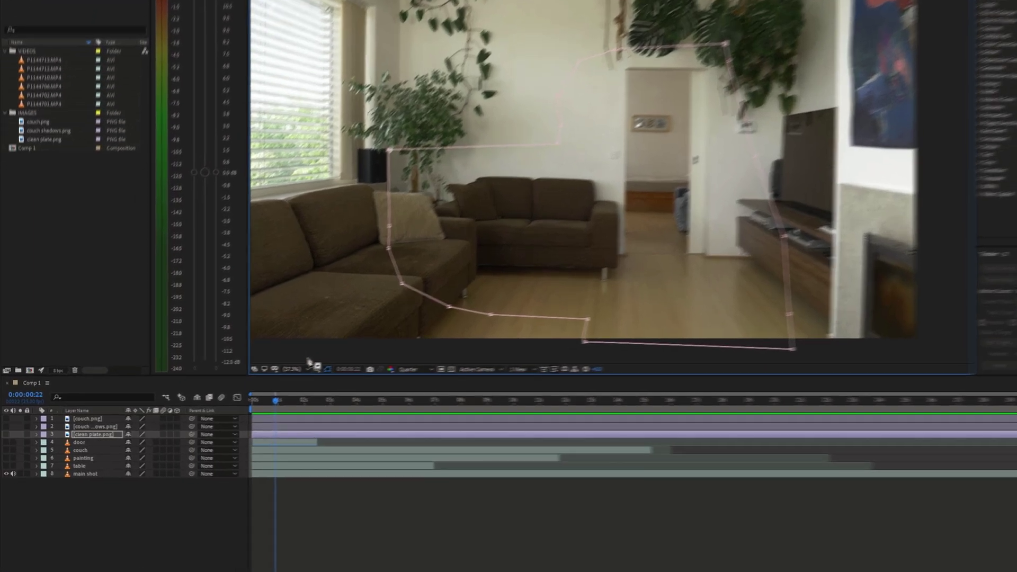
- Solo clean plate and feather its mask to 132 pixels
{"action": "key", "text": "m"}
{"action": "key", "text": "m"}
{"action": "left_click", "coordinate": [17, 434]}
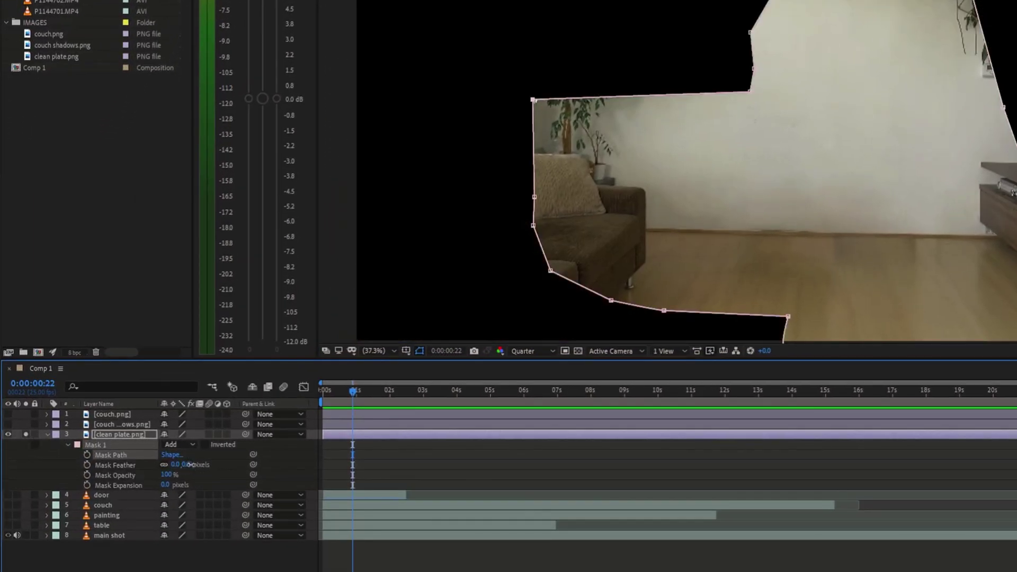
{"action": "left_click_drag", "start_coordinate": [190, 464], "coordinate": [271, 469]}
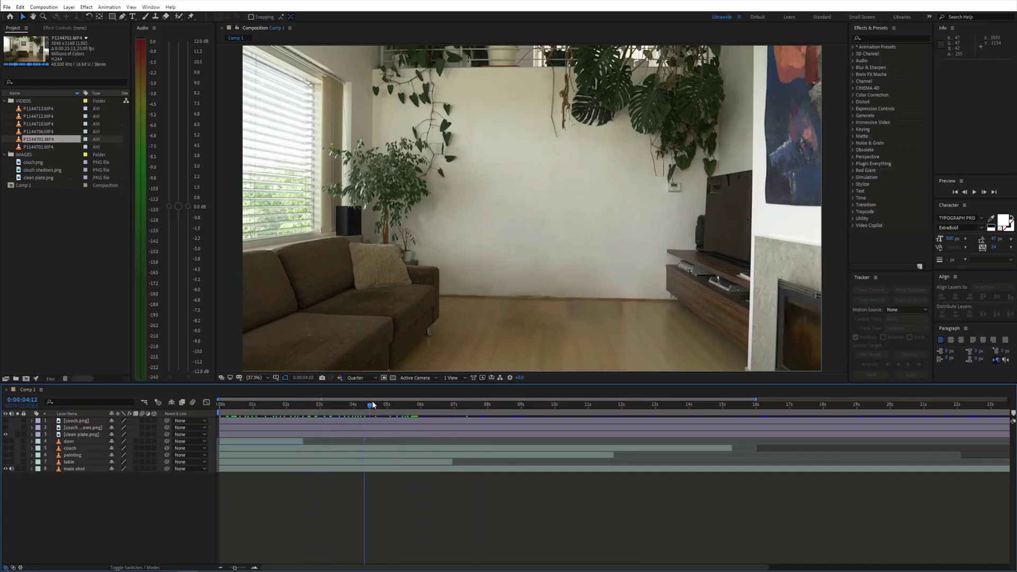
- At about 14 seconds, duplicate the main shot, move it to the top and rename it 'roto'
{"action": "left_click_drag", "start_coordinate": [372, 400], "coordinate": [82, 402]}
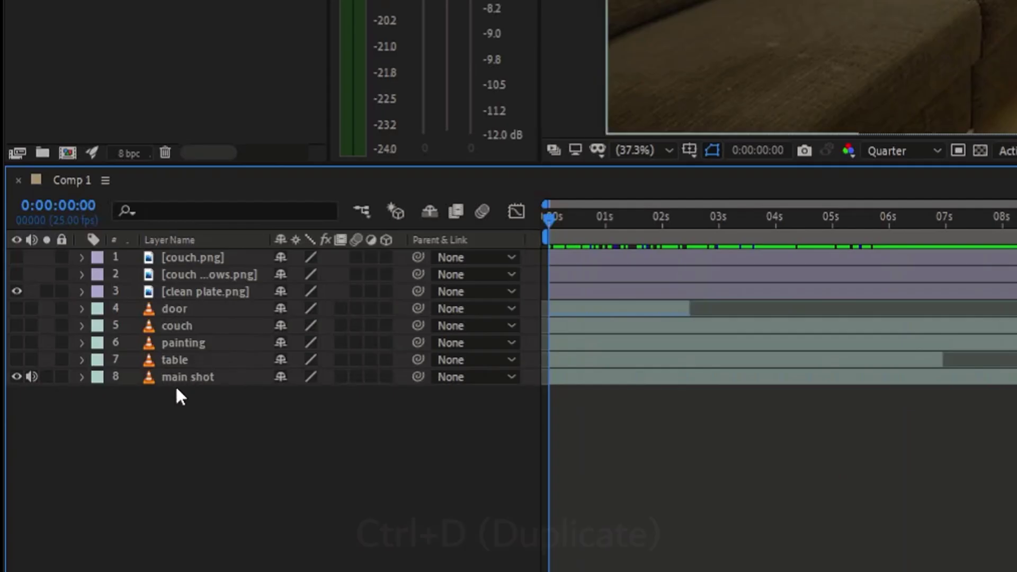
{"action": "left_click", "coordinate": [71, 469]}
{"action": "key", "text": "ctrl+d"}
{"action": "left_click_drag", "start_coordinate": [72, 469], "coordinate": [73, 422]}
{"action": "left_click_drag", "start_coordinate": [186, 259], "coordinate": [193, 254]}
{"action": "key", "text": "Return"}
{"action": "type", "text": "roto"}
{"action": "key", "text": "Return"}
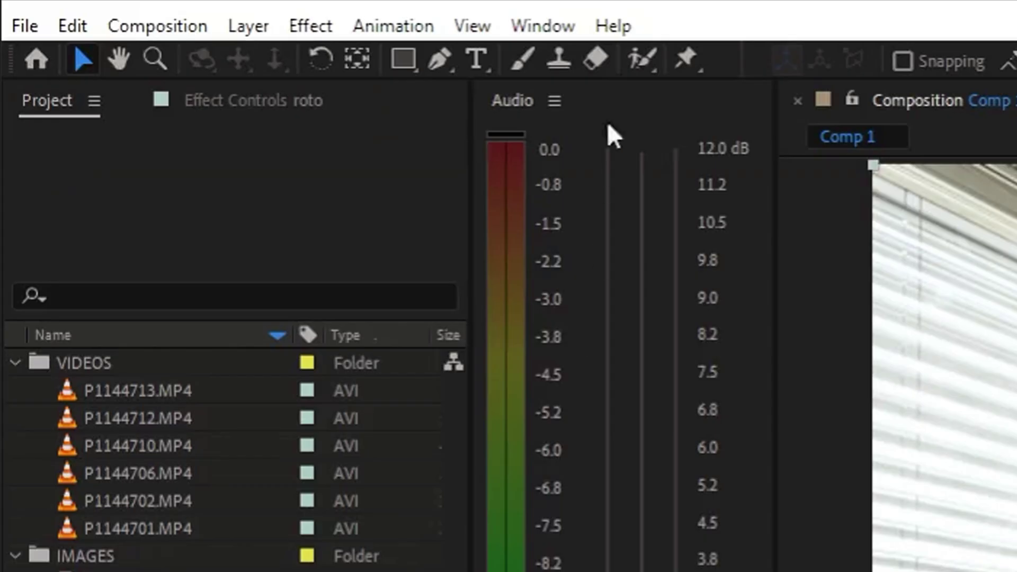
- Roto Brush the man, freeze the matte, and set Feather 17.9 and Reduce Chatter 5%
{"action": "left_click", "coordinate": [636, 62]}
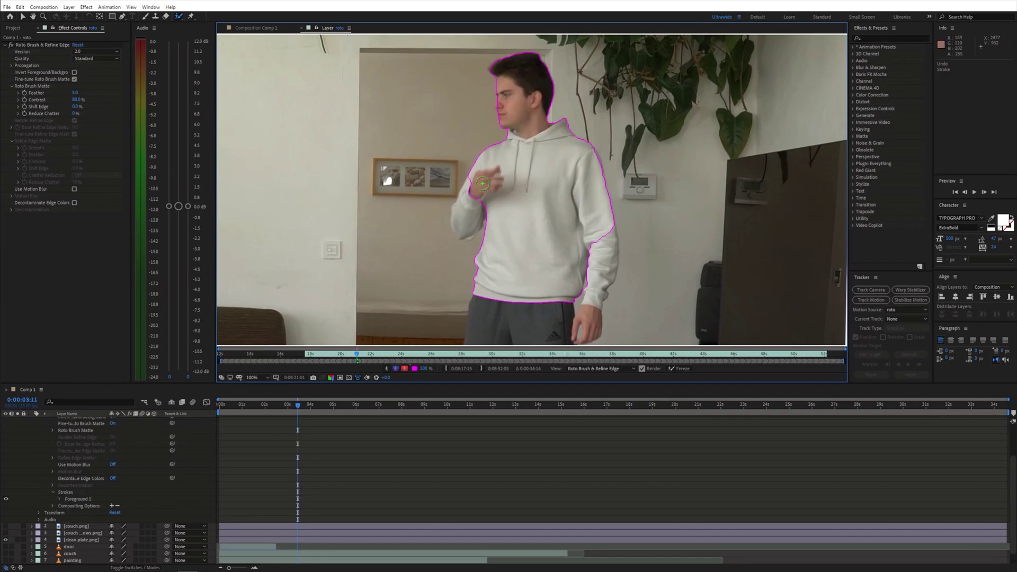
{"action": "left_click_drag", "start_coordinate": [482, 128], "coordinate": [465, 177]}
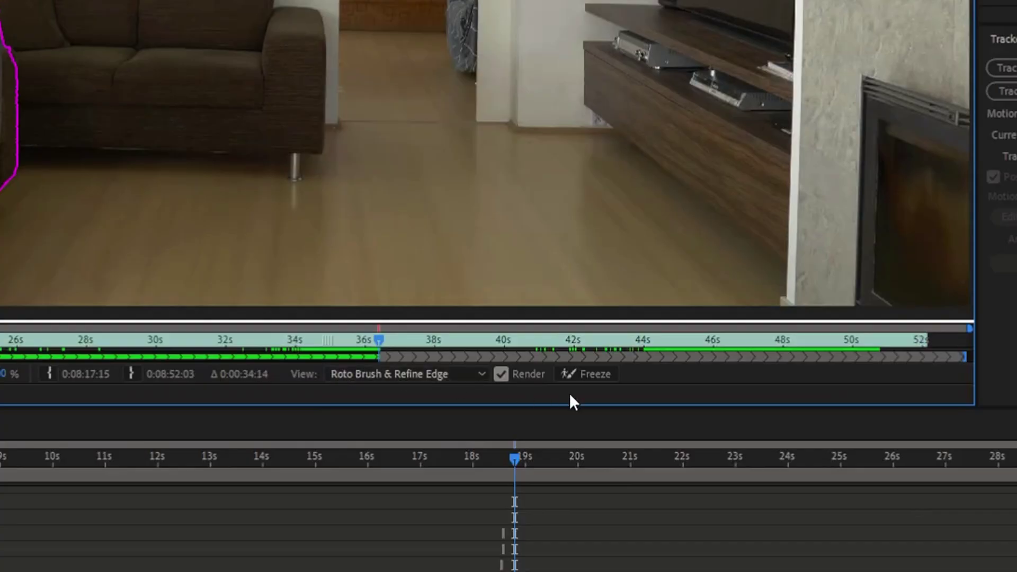
{"action": "left_click", "coordinate": [598, 374]}
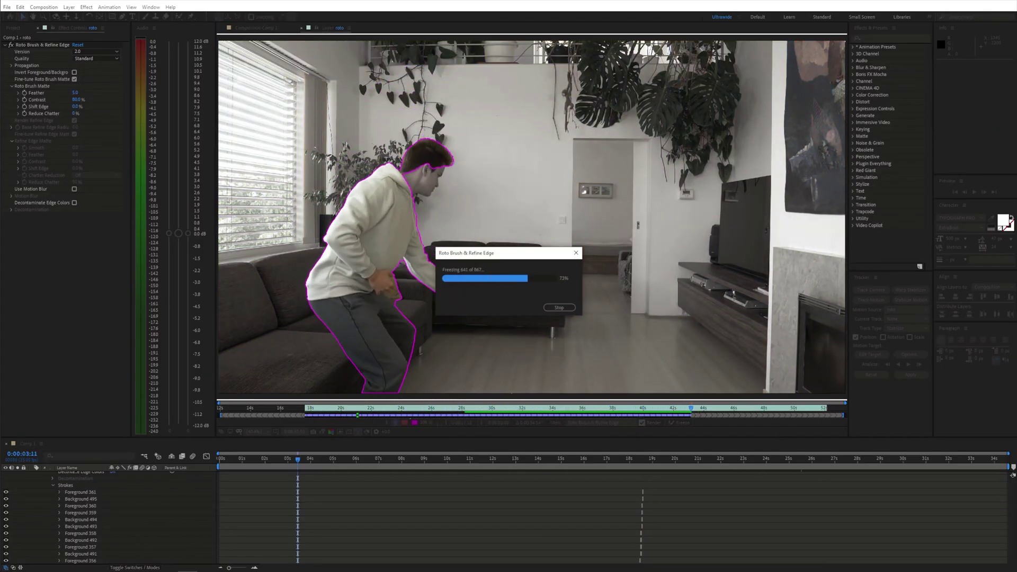
{"action": "left_click", "coordinate": [258, 27]}
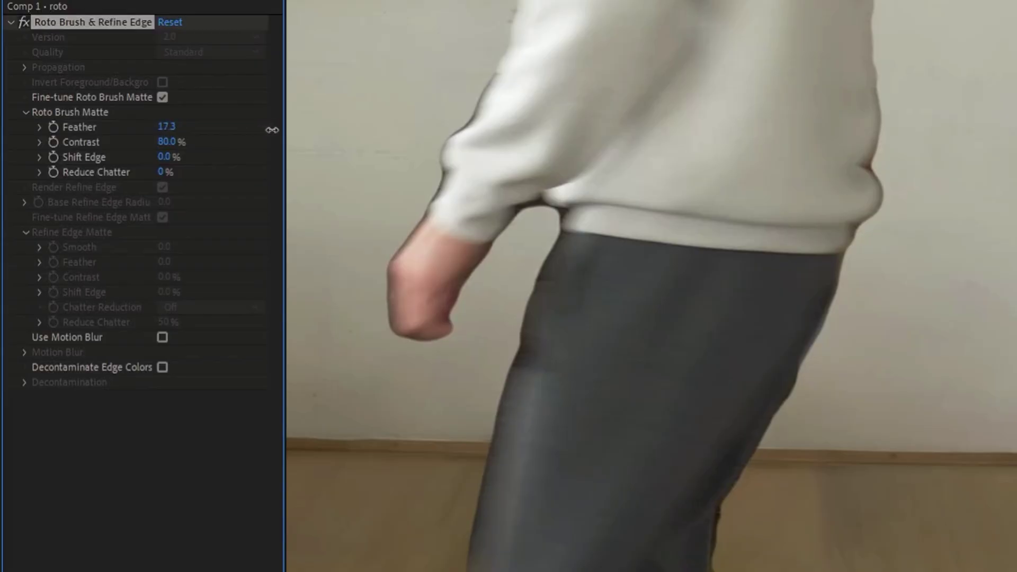
{"action": "left_click_drag", "start_coordinate": [272, 130], "coordinate": [275, 130]}
{"action": "left_click_drag", "start_coordinate": [161, 172], "coordinate": [164, 172]}
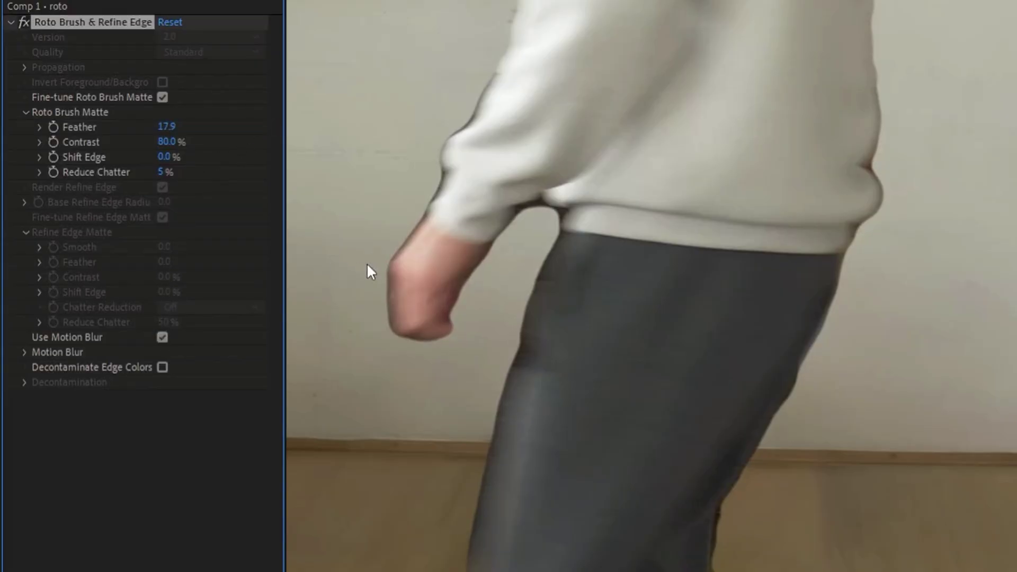
{"action": "scroll", "coordinate": [607, 197], "scroll_direction": "down", "scroll_amount": 3}
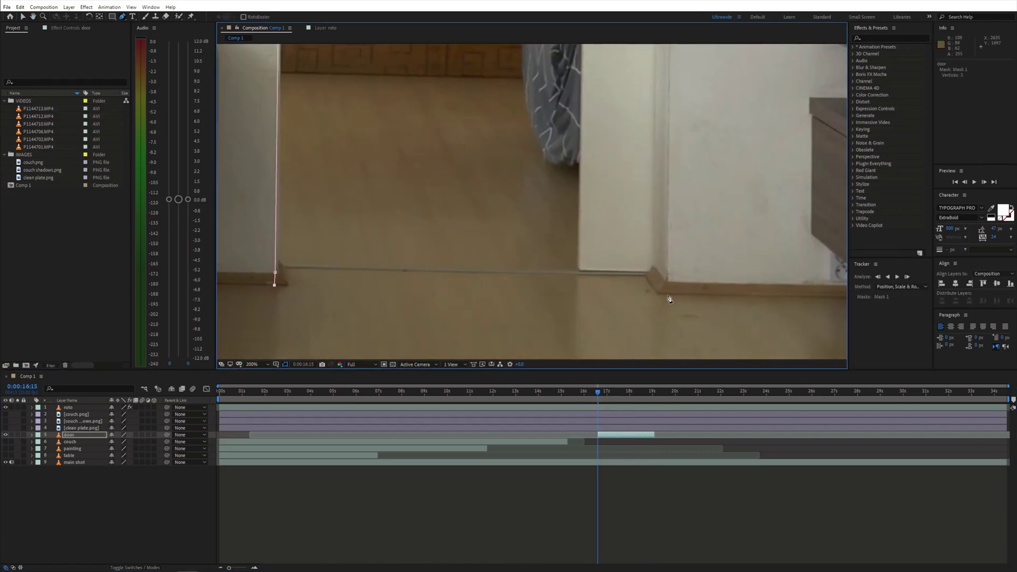
- Add a door-frame corner point, set the door mask to None, and keyframe its Mask Path
{"action": "scroll", "coordinate": [670, 283], "scroll_direction": "up", "scroll_amount": 10}
{"action": "left_click", "coordinate": [597, 164]}
{"action": "scroll", "coordinate": [529, 185], "scroll_direction": "left", "scroll_amount": 3}
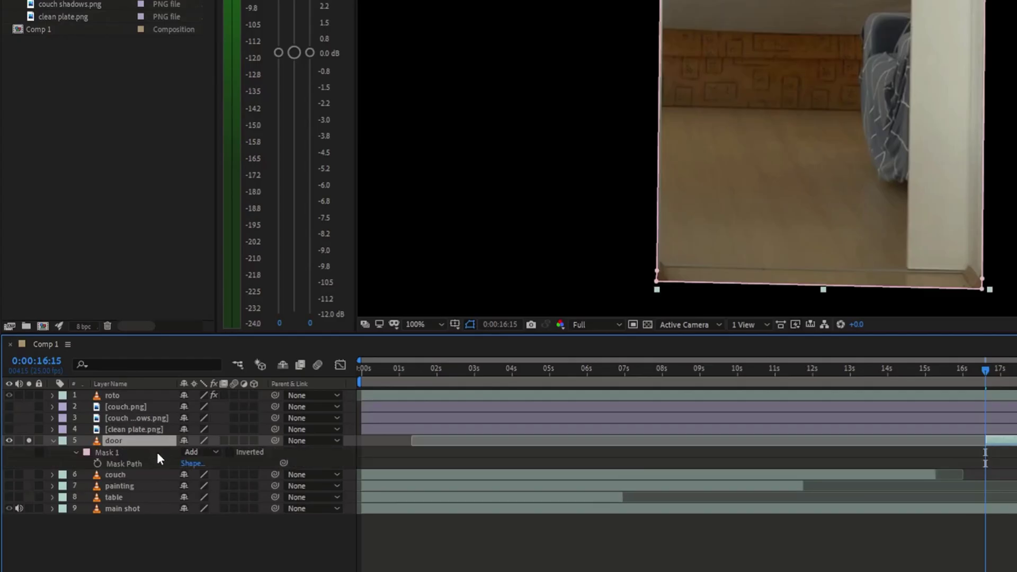
{"action": "left_click", "coordinate": [183, 451]}
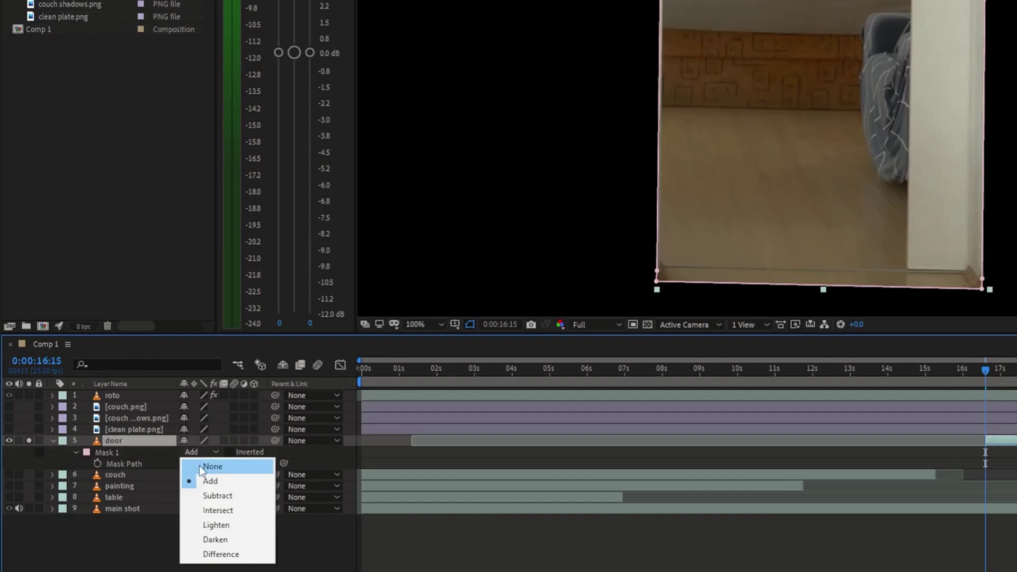
{"action": "left_click", "coordinate": [199, 465]}
{"action": "left_click", "coordinate": [98, 463]}
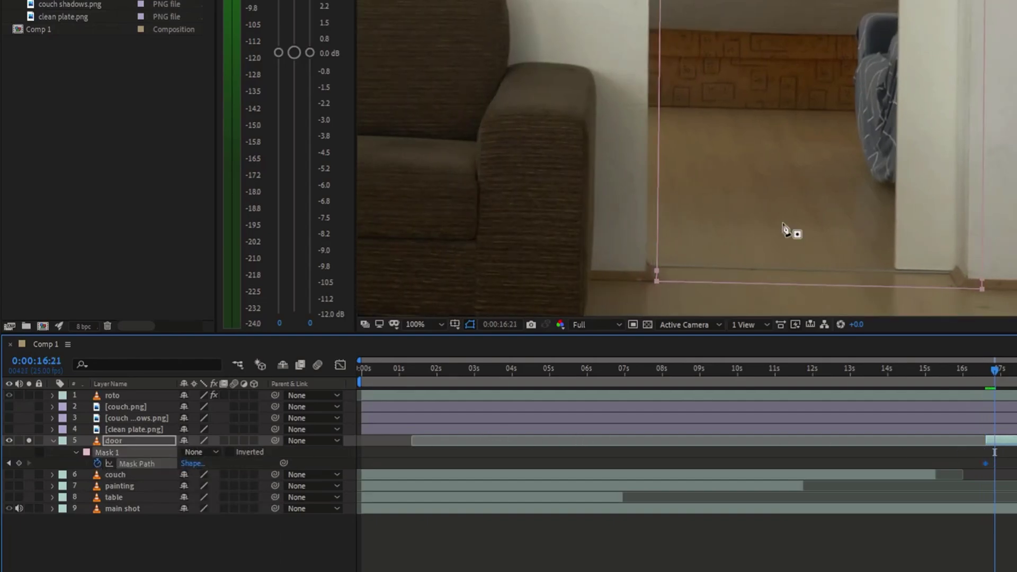
{"action": "scroll", "coordinate": [788, 230], "scroll_direction": "up", "scroll_amount": 1}
{"action": "left_click_drag", "start_coordinate": [788, 229], "coordinate": [745, 109]}
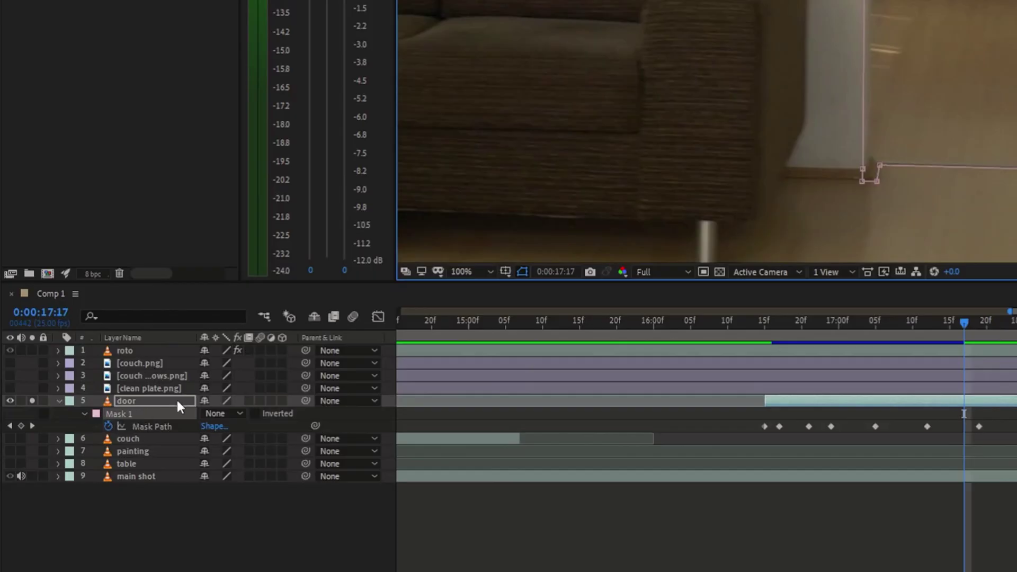
- Set the door mask back to Add and preview the masked door from the start
{"action": "left_click", "coordinate": [119, 441]}
{"action": "left_click", "coordinate": [233, 446]}
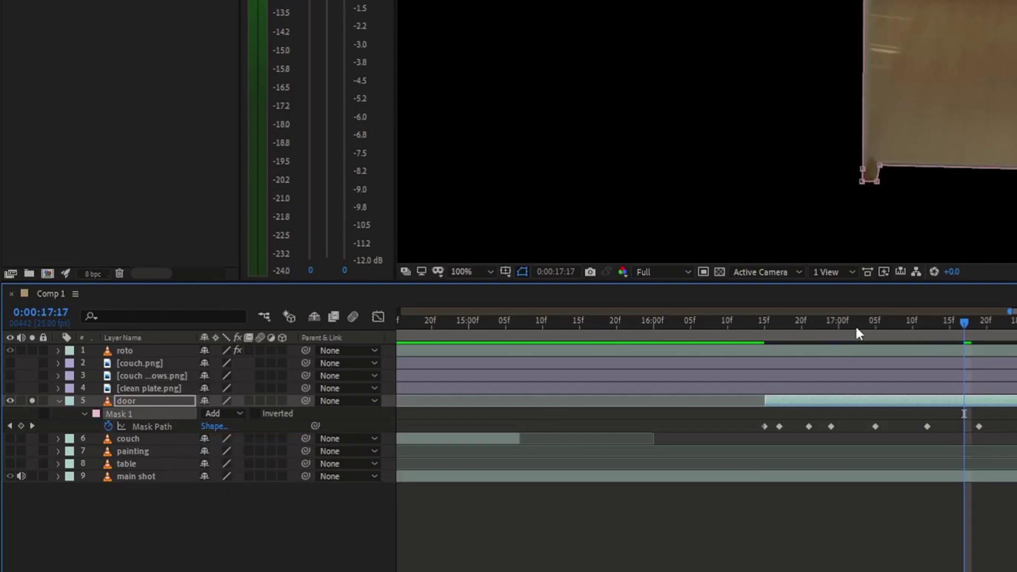
{"action": "left_click_drag", "start_coordinate": [773, 323], "coordinate": [767, 322]}
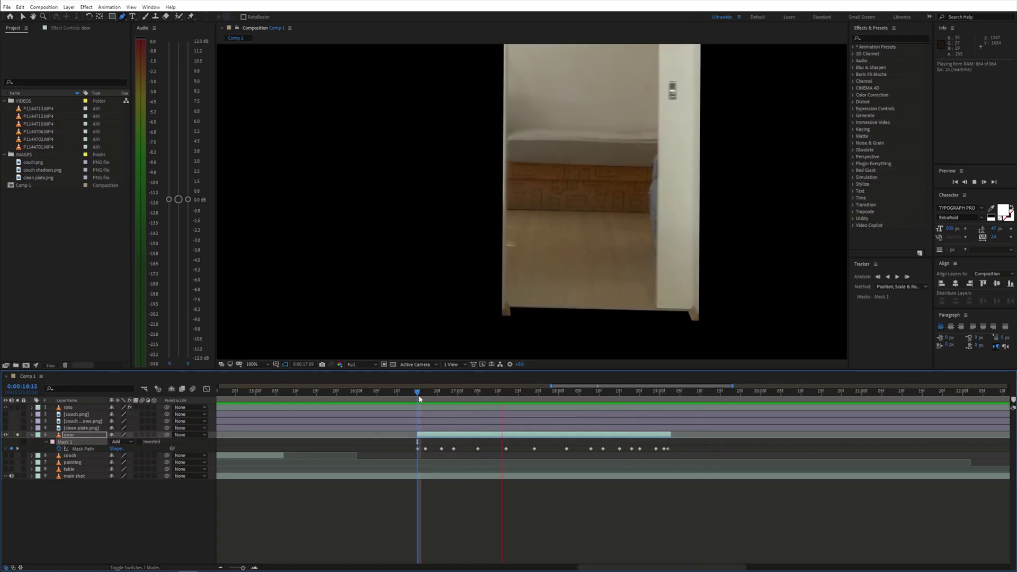
{"action": "key", "text": "space"}
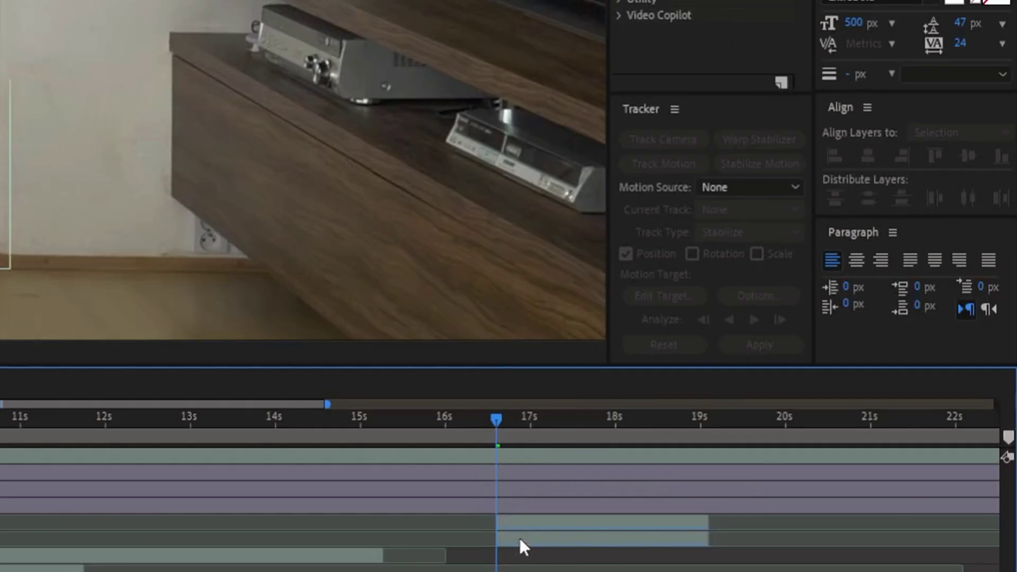
- Freeze the door layer on the current frame with Freeze Frame
{"action": "right_click", "coordinate": [811, 440]}
{"action": "mouse_move", "coordinate": [687, 88]}
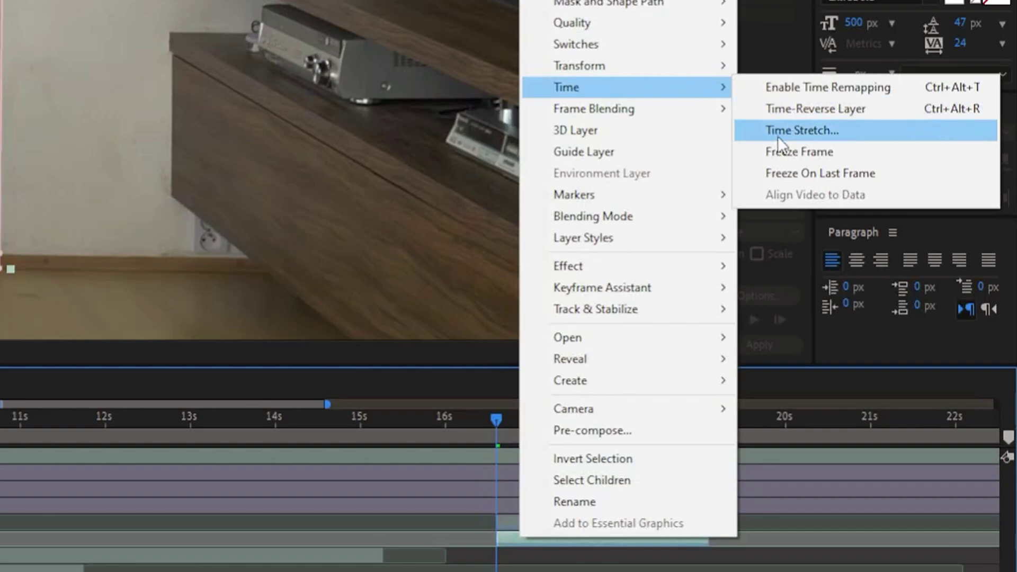
{"action": "left_click", "coordinate": [780, 151]}
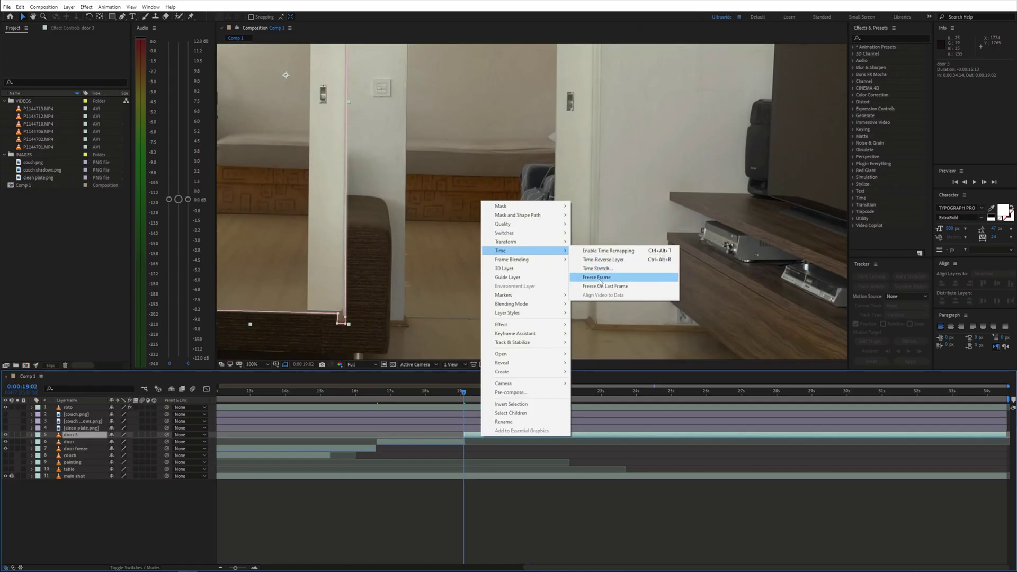
{"action": "left_click", "coordinate": [598, 277]}
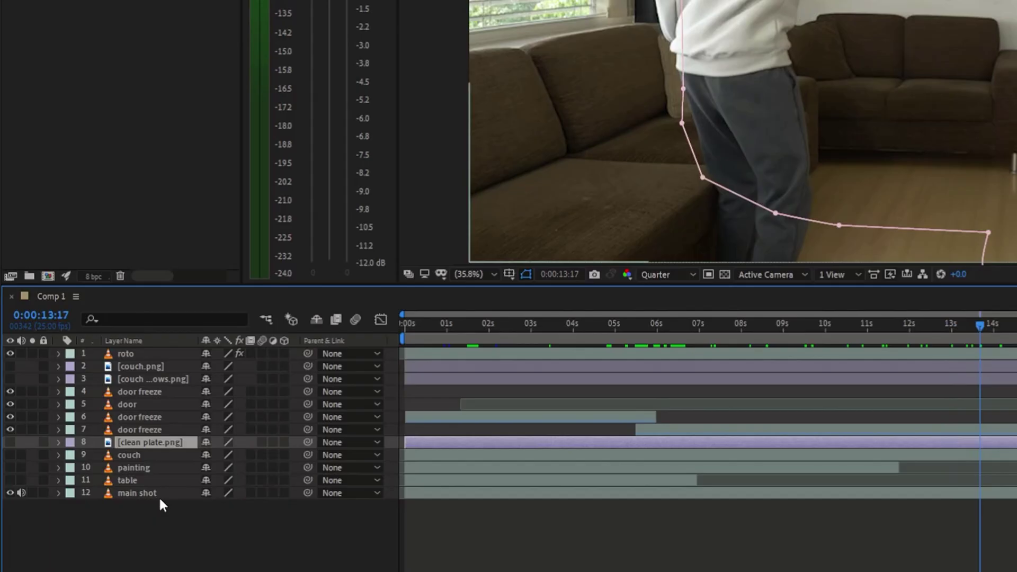
- Make clean plate visible and set an Opacity keyframe on it
{"action": "key", "text": "t"}
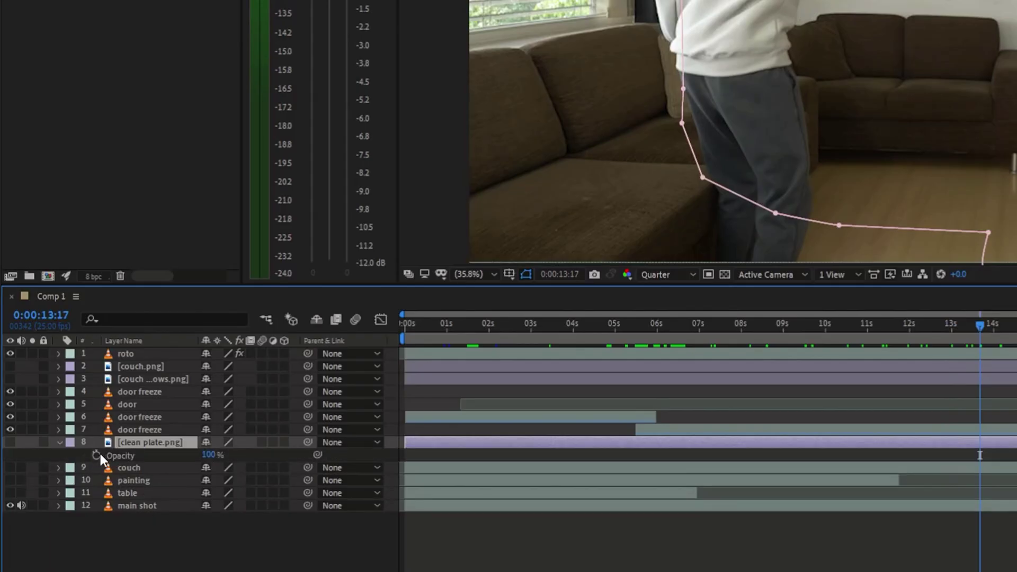
{"action": "left_click", "coordinate": [97, 455]}
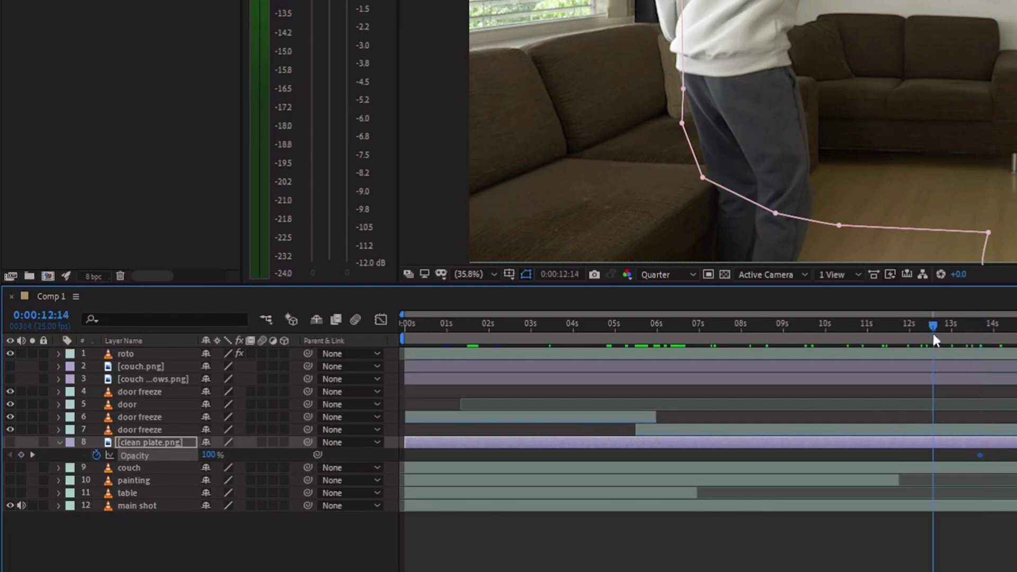
{"action": "left_click", "coordinate": [10, 442]}
{"action": "left_click", "coordinate": [212, 455]}
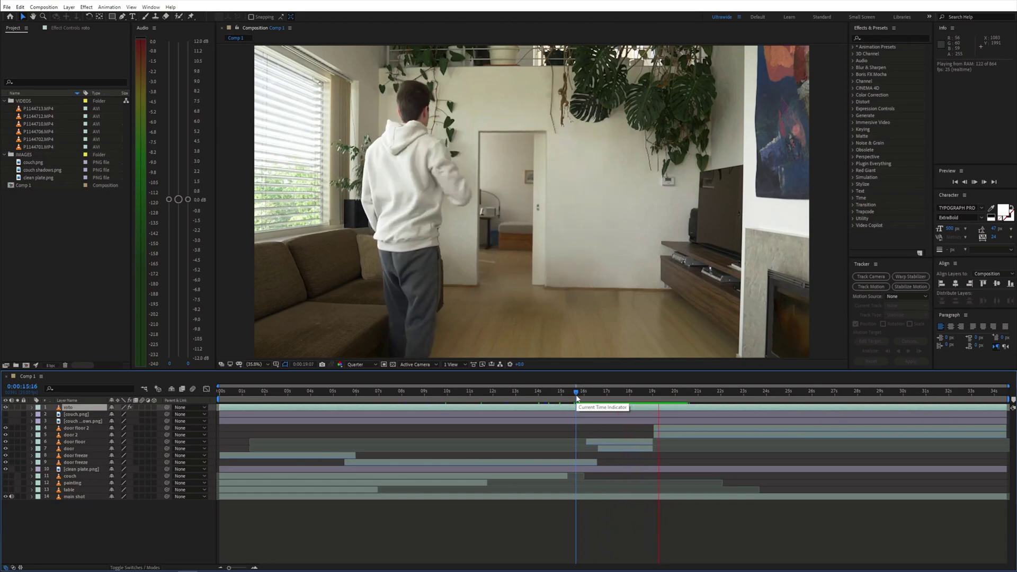
- Turn on the couch and couch shadows layers and check them solo and in the full room
{"action": "left_click_drag", "start_coordinate": [577, 399], "coordinate": [522, 399]}
{"action": "left_click", "coordinate": [5, 415]}
{"action": "left_click", "coordinate": [5, 422]}
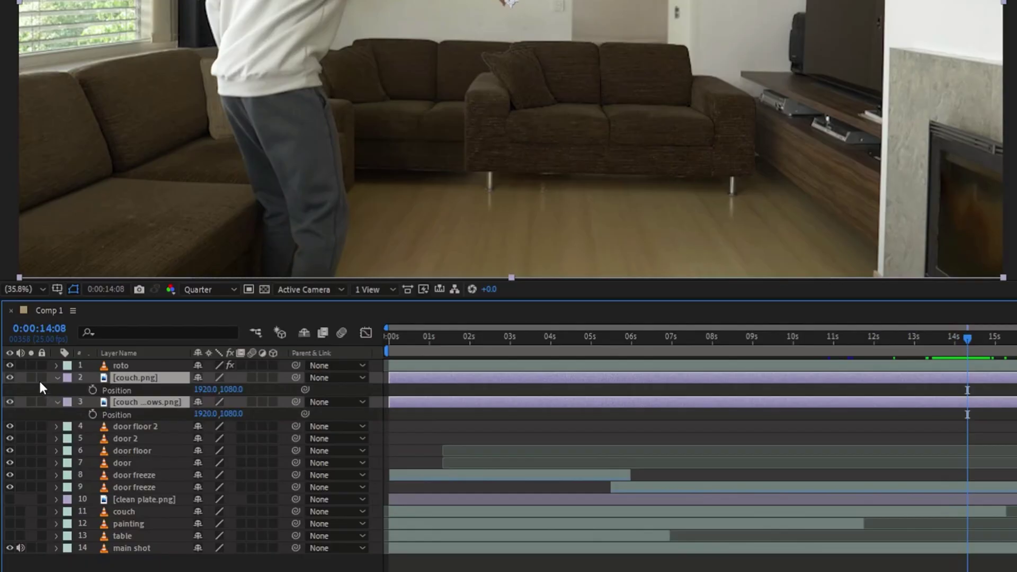
{"action": "left_click", "coordinate": [18, 421]}
{"action": "left_click", "coordinate": [19, 413]}
{"action": "left_click", "coordinate": [32, 378]}
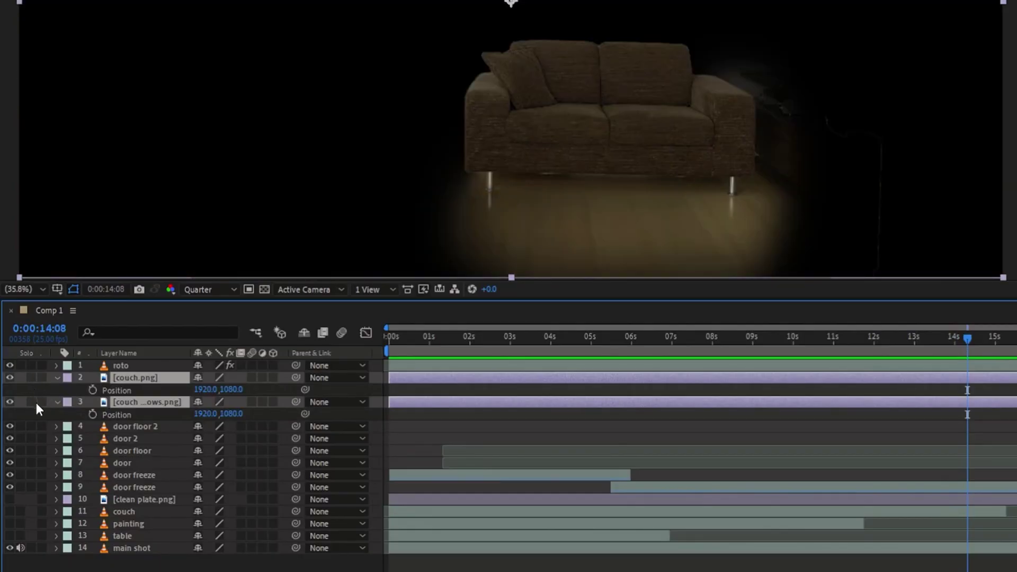
{"action": "left_click", "coordinate": [32, 402]}
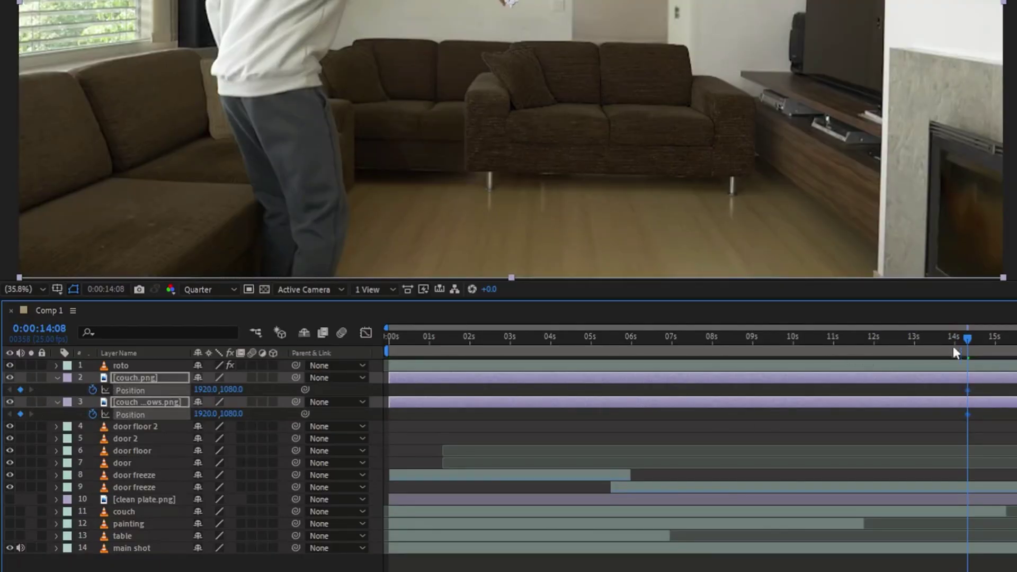
- Keyframe the couch pair sliding left through X 1653, 1347 and 1205
{"action": "left_click_drag", "start_coordinate": [203, 390], "coordinate": [4, 377]}
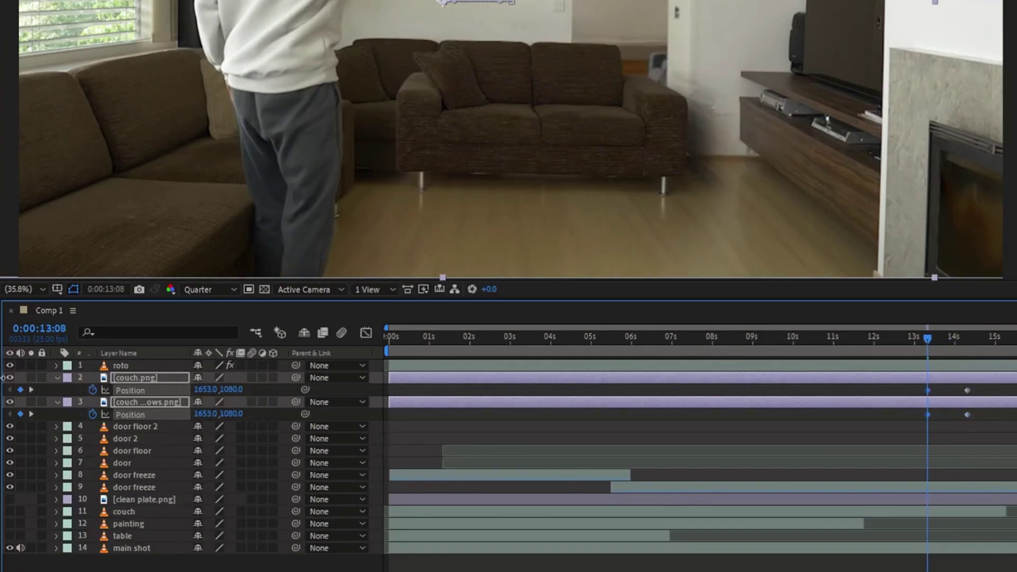
{"action": "left_click_drag", "start_coordinate": [207, 390], "coordinate": [3, 390]}
{"action": "left_click_drag", "start_coordinate": [212, 391], "coordinate": [122, 395]}
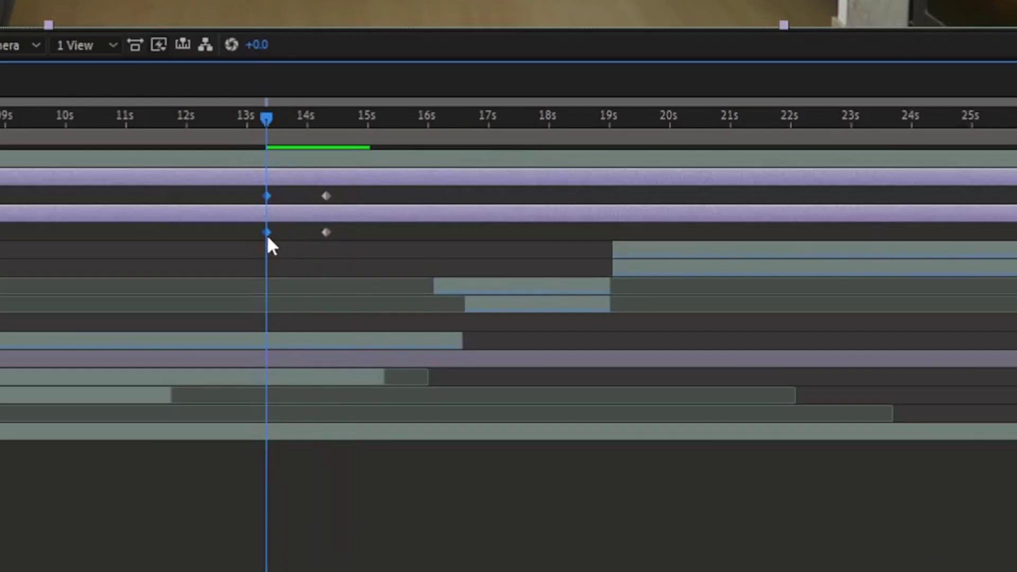
- Apply Easy Ease to the couch position keyframes and Easy Ease In to the later ones
{"action": "right_click", "coordinate": [268, 238]}
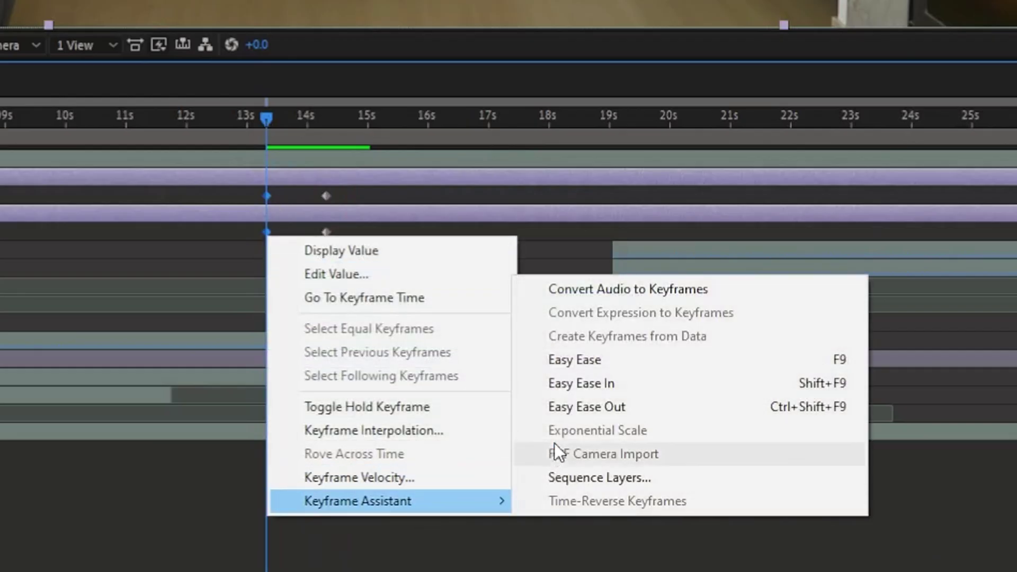
{"action": "left_click", "coordinate": [535, 404]}
{"action": "left_click", "coordinate": [344, 204]}
{"action": "left_click", "coordinate": [326, 196]}
{"action": "left_click", "coordinate": [326, 232], "text": "shift"}
{"action": "right_click", "coordinate": [325, 232]}
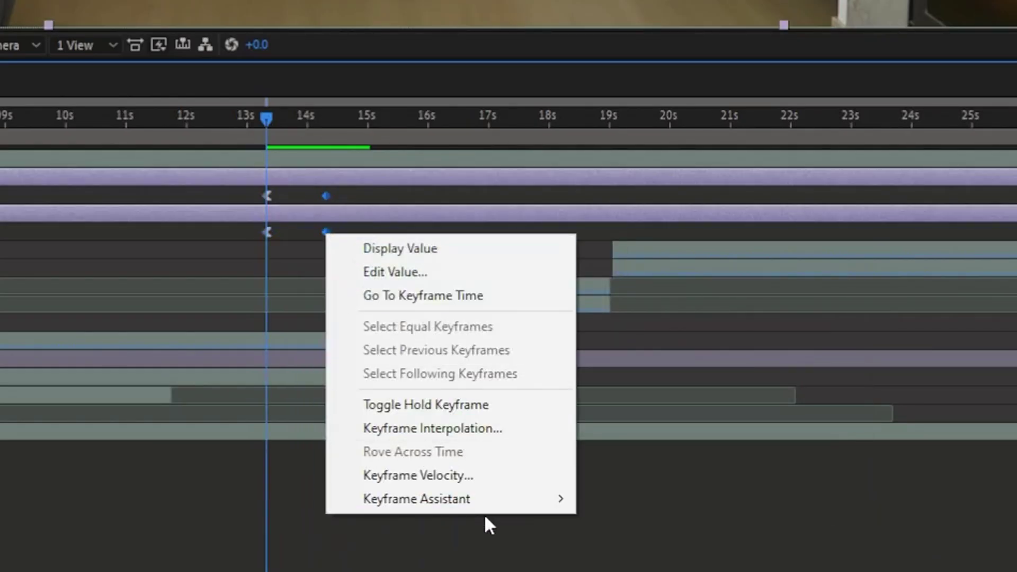
{"action": "mouse_move", "coordinate": [530, 498]}
{"action": "left_click", "coordinate": [609, 380]}
- In the Graph Editor, lengthen the ease influence and sharpen the speed curve
{"action": "left_click", "coordinate": [319, 289]}
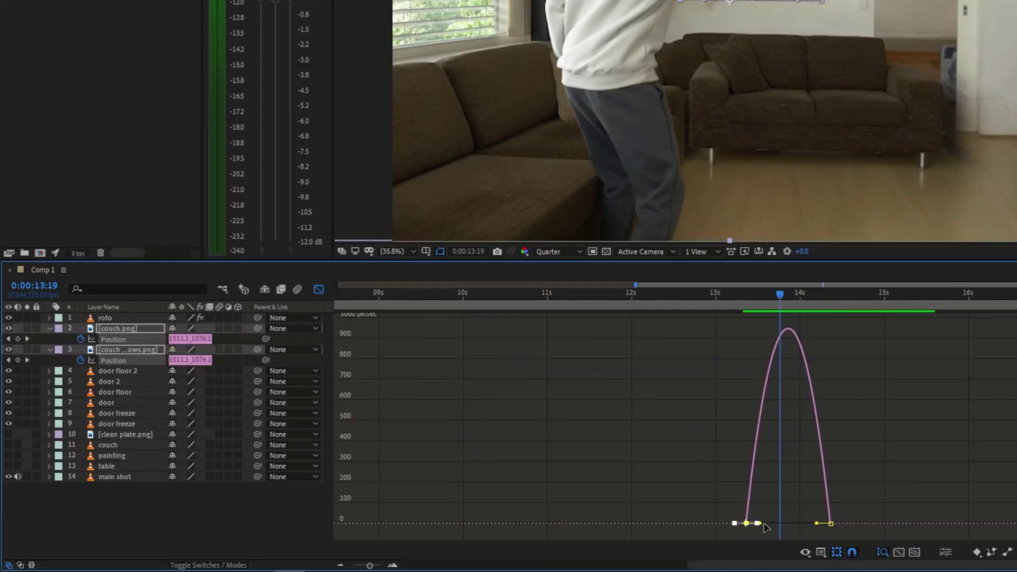
{"action": "left_click_drag", "start_coordinate": [763, 523], "coordinate": [777, 523]}
{"action": "left_click_drag", "start_coordinate": [745, 294], "coordinate": [742, 294]}
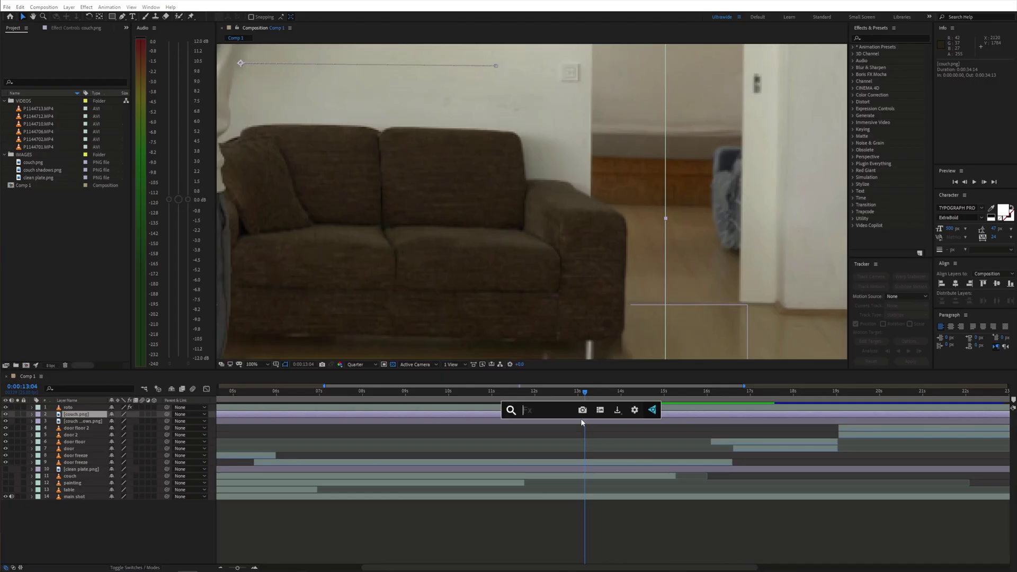
- Apply Mesh Warp to couch.png, bend its mesh, and move the distortion keyframe to 14:08
{"action": "type", "text": "mesh"}
{"action": "key", "text": "Return"}
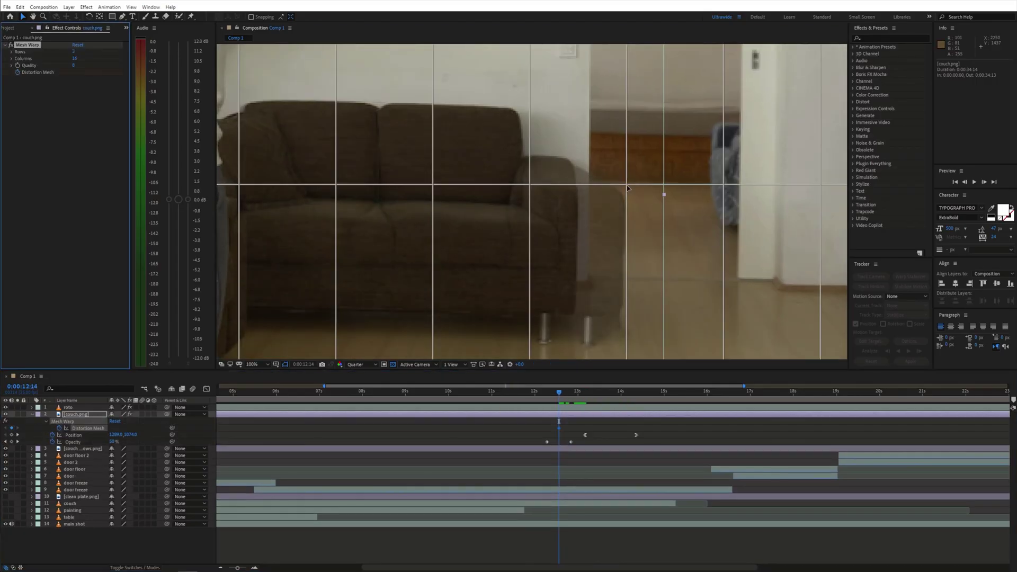
{"action": "left_click_drag", "start_coordinate": [627, 188], "coordinate": [548, 166]}
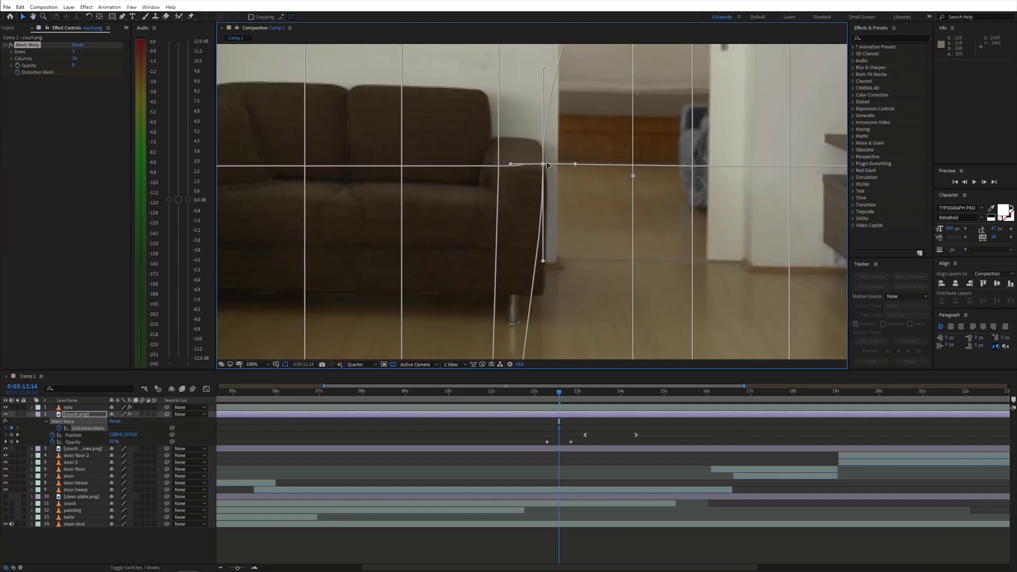
{"action": "left_click", "coordinate": [574, 396]}
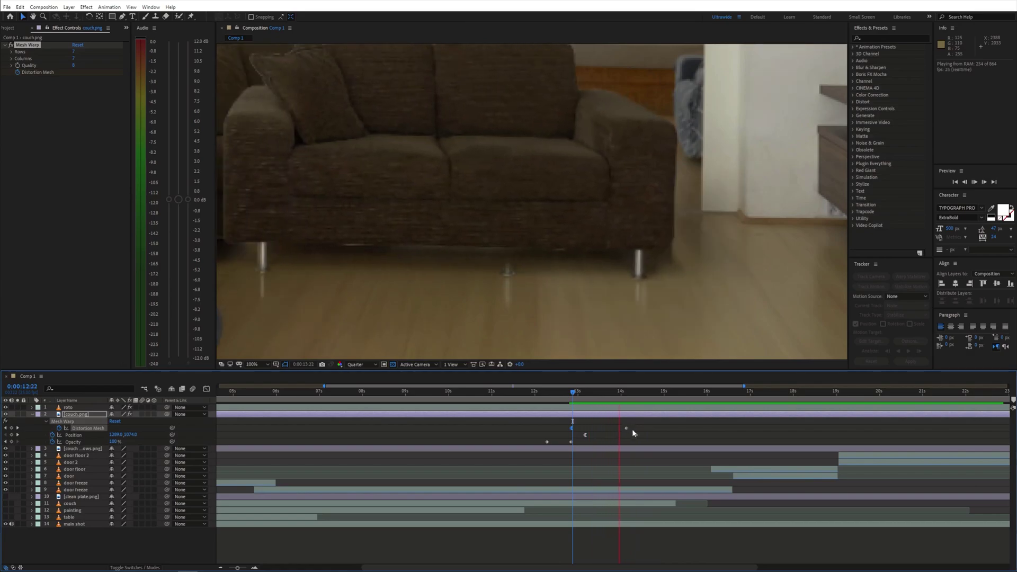
{"action": "left_click_drag", "start_coordinate": [626, 428], "coordinate": [636, 433]}
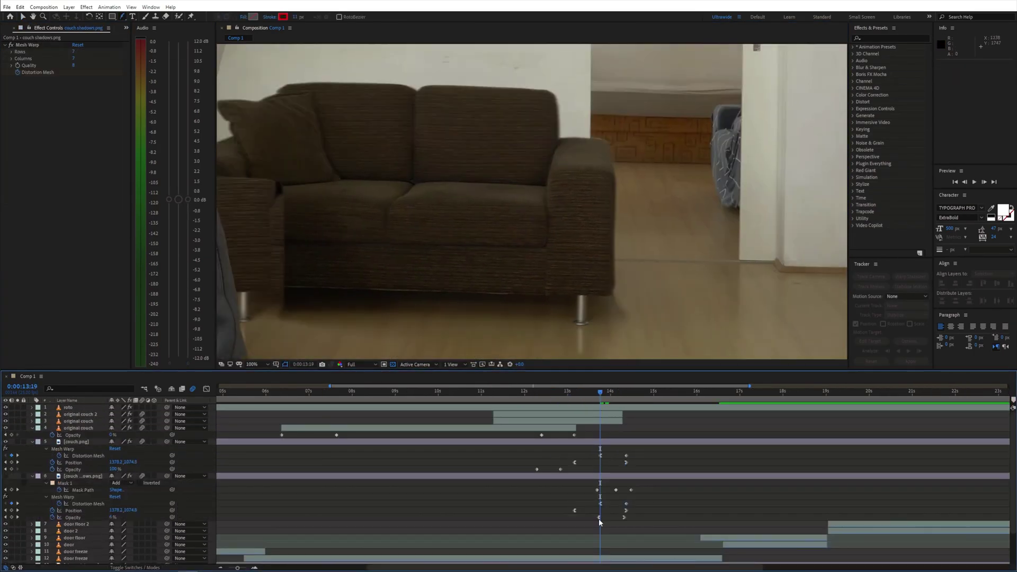
- Shift the couch shadows Opacity keyframe to a new time and scrub back to check the fade
{"action": "left_click", "coordinate": [599, 518]}
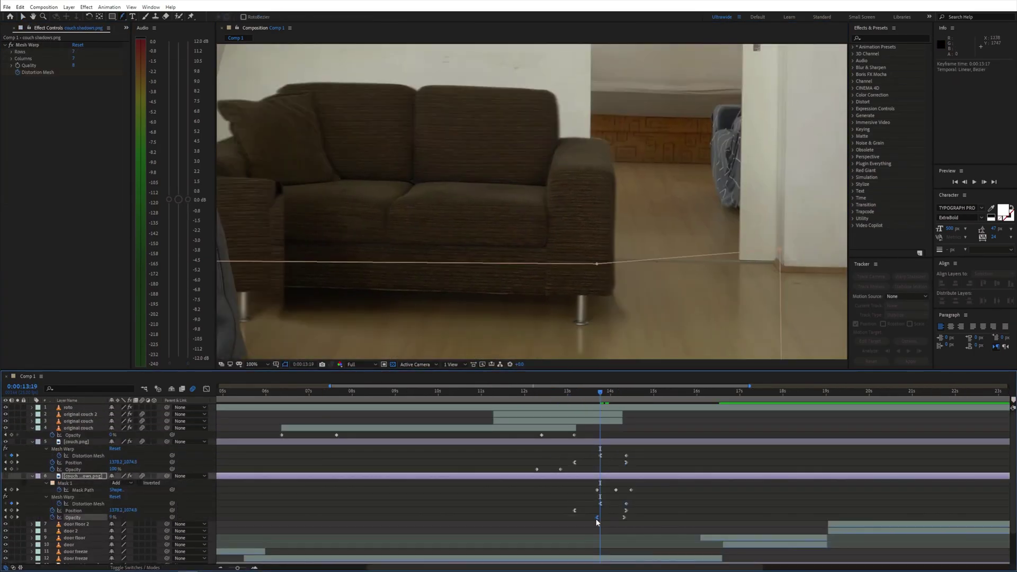
{"action": "mouse_move", "coordinate": [601, 393]}
{"action": "left_mouse_down"}
{"action": "mouse_move", "coordinate": [627, 399]}
{"action": "mouse_move", "coordinate": [599, 396]}
{"action": "left_mouse_up"}
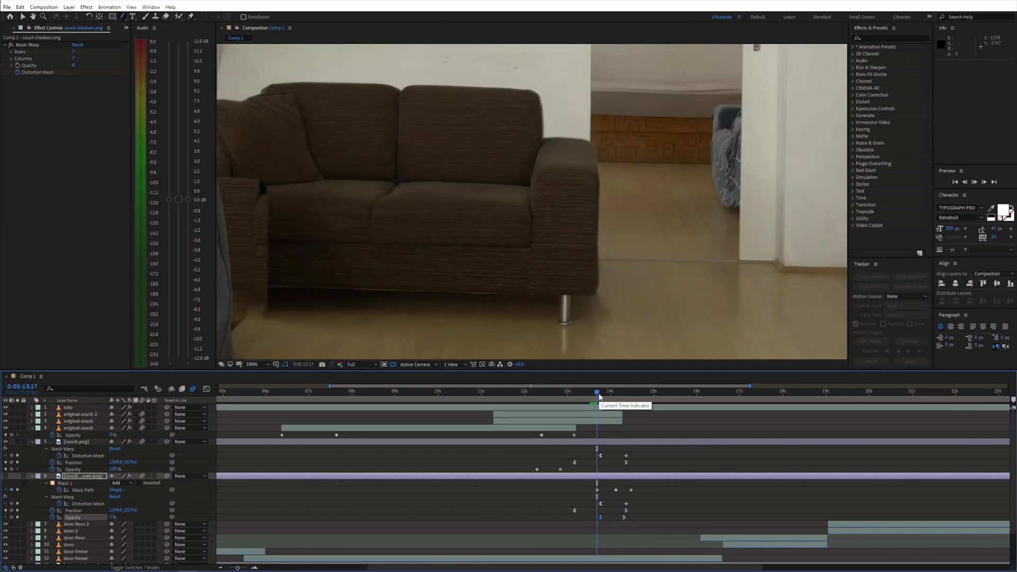
{"action": "mouse_move", "coordinate": [599, 396]}
{"action": "left_mouse_down"}
{"action": "mouse_move", "coordinate": [578, 395]}
{"action": "mouse_move", "coordinate": [599, 396]}
{"action": "left_mouse_up"}
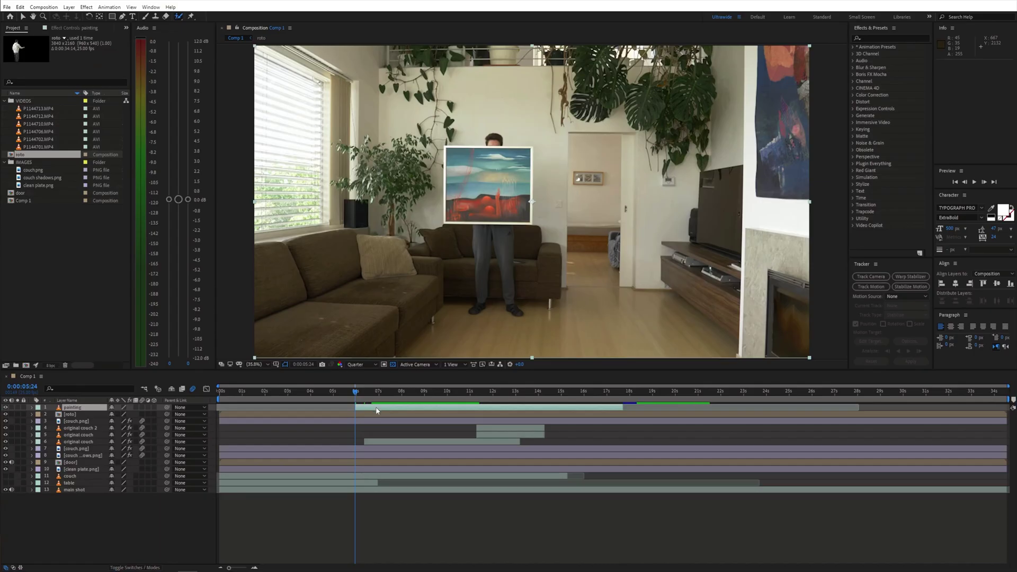
- In the painting layer view, Roto Brush the canvas, propagate it, and freeze the matte
{"action": "double_click", "coordinate": [72, 408]}
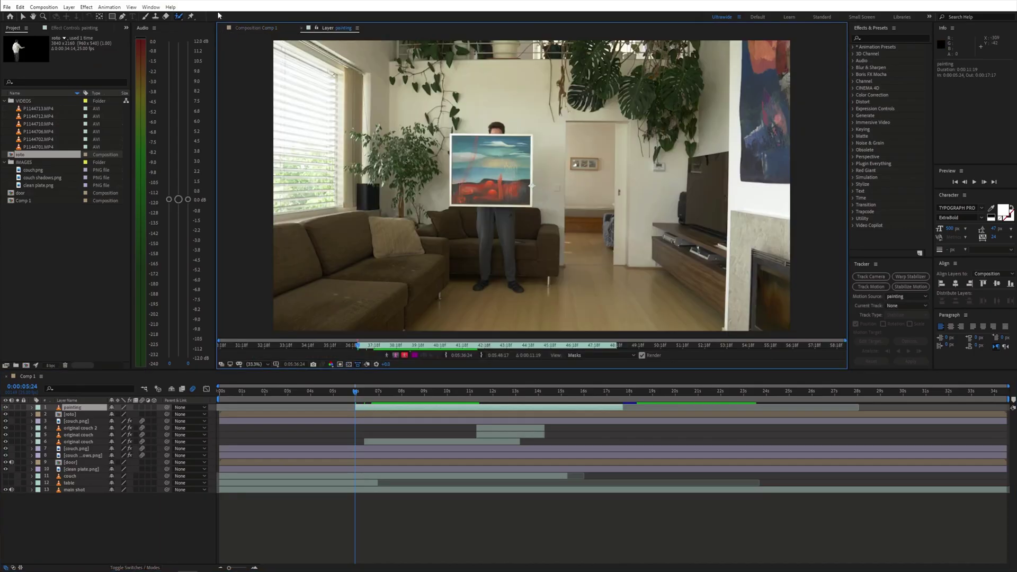
{"action": "mouse_move", "coordinate": [327, 106]}
{"action": "left_mouse_down"}
{"action": "mouse_move", "coordinate": [473, 315]}
{"action": "mouse_move", "coordinate": [407, 108]}
{"action": "left_mouse_up"}
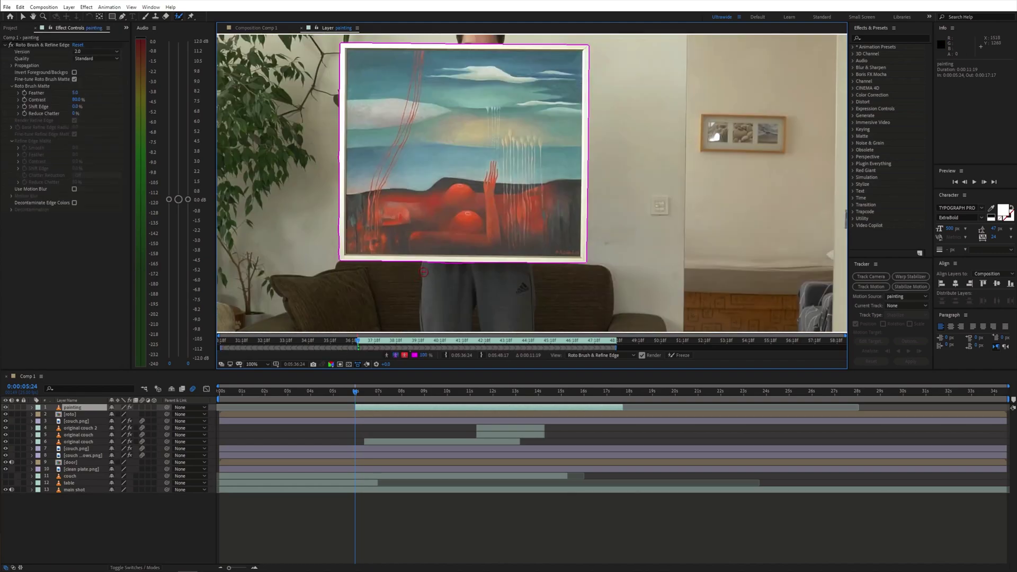
{"action": "key", "text": "space"}
{"action": "left_click", "coordinate": [679, 356]}
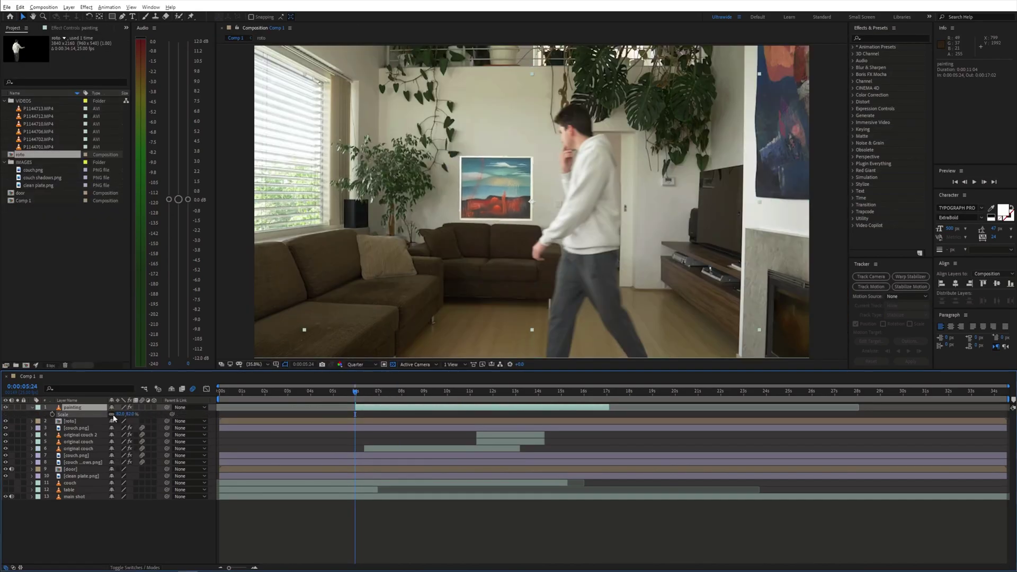
- Add P1144702.MP4 under the painting as a reference and fit the painting onto the wall at about 73% scale
{"action": "left_click", "coordinate": [46, 139]}
{"action": "left_click_drag", "start_coordinate": [63, 412], "coordinate": [66, 421]}
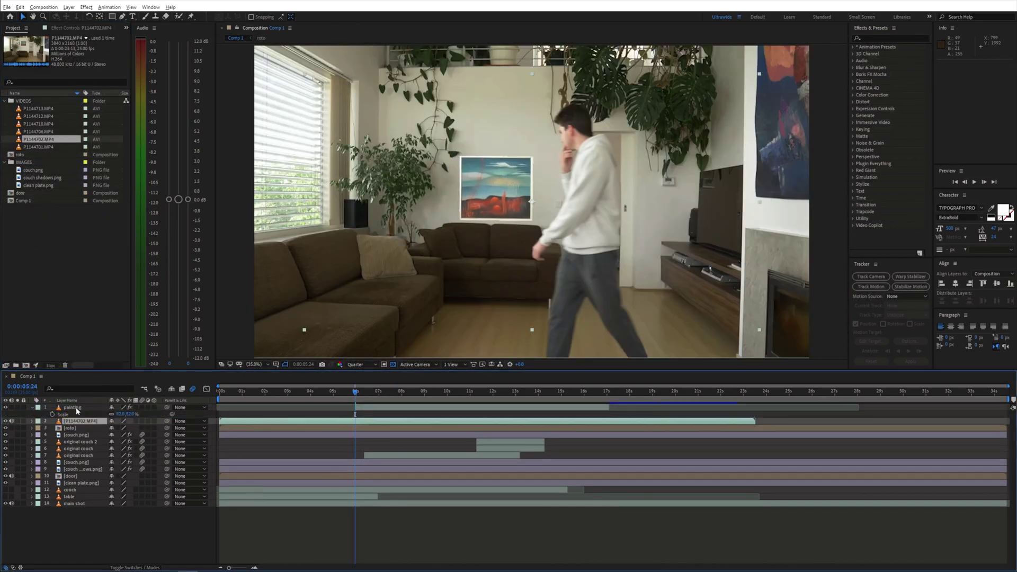
{"action": "left_click_drag", "start_coordinate": [491, 212], "coordinate": [497, 139]}
{"action": "scroll", "coordinate": [497, 138], "scroll_direction": "up", "scroll_amount": 4}
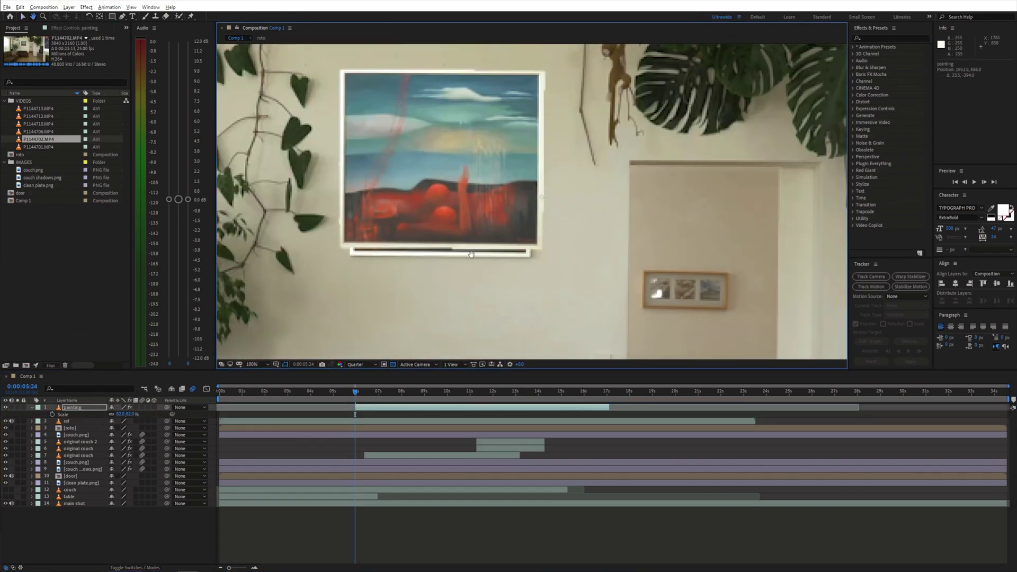
{"action": "left_click_drag", "start_coordinate": [433, 171], "coordinate": [417, 194]}
- Apply Drop Shadow to the painting with 44% opacity, distance 4 and softness 42
{"action": "key", "text": "ctrl+space"}
{"action": "type", "text": "drop"}
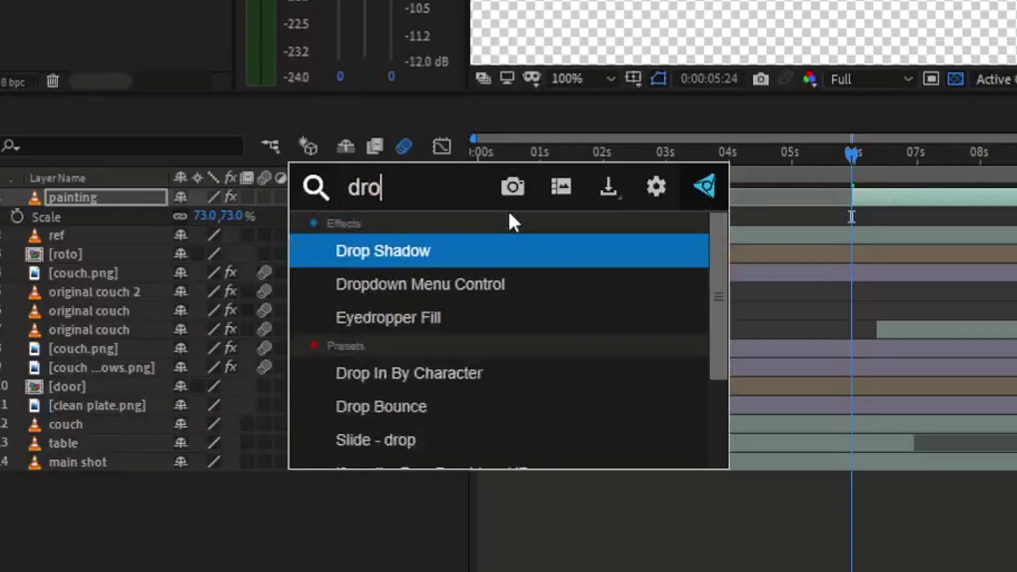
{"action": "key", "text": "Return"}
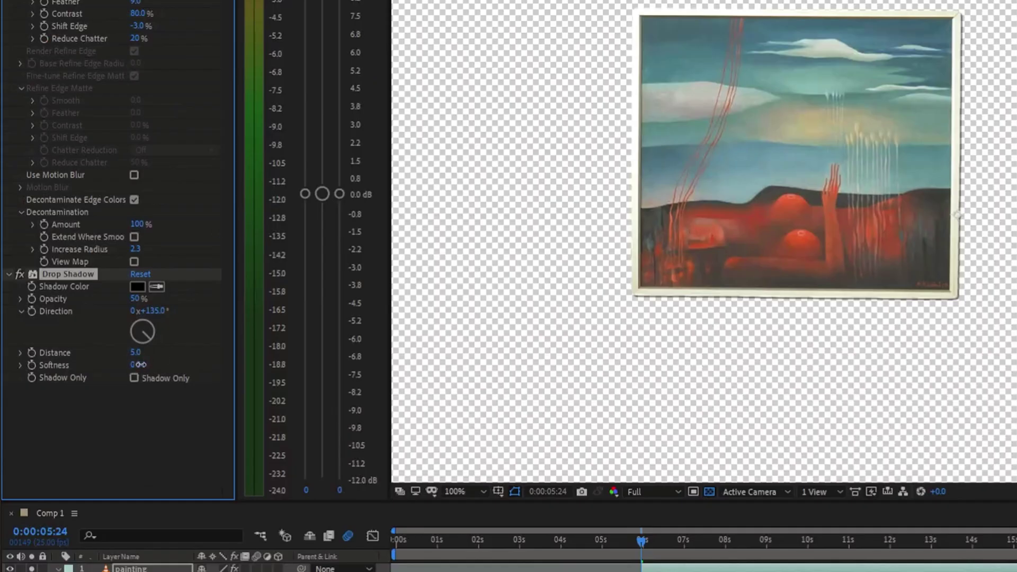
{"action": "left_click_drag", "start_coordinate": [136, 352], "coordinate": [137, 352]}
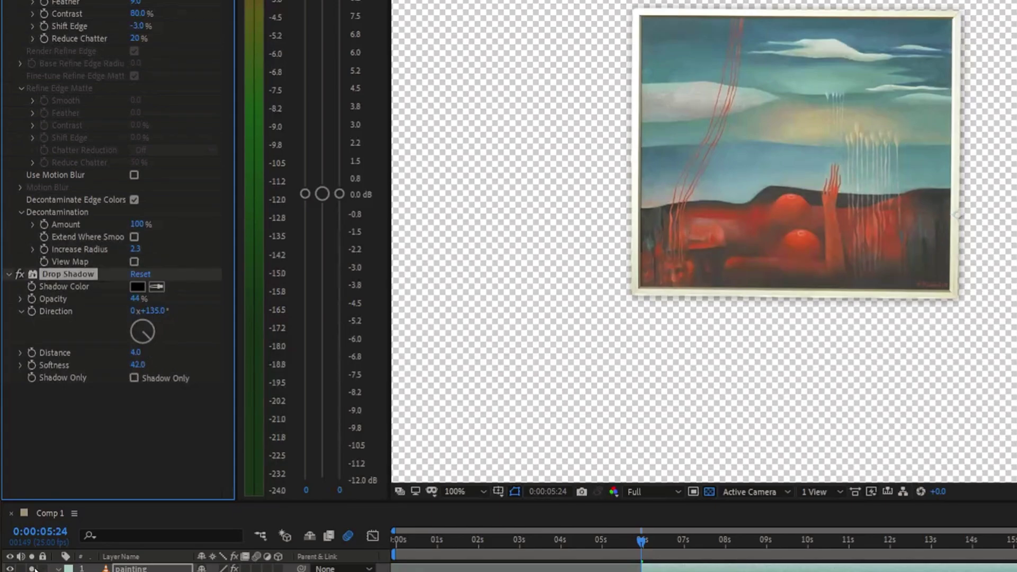
- Add Curves to the painting and pull the RGB curve down to darken it
{"action": "left_click", "coordinate": [32, 568]}
{"action": "key", "text": "ctrl+space"}
{"action": "type", "text": "curves"}
{"action": "key", "text": "Return"}
{"action": "left_click_drag", "start_coordinate": [207, 276], "coordinate": [189, 314]}
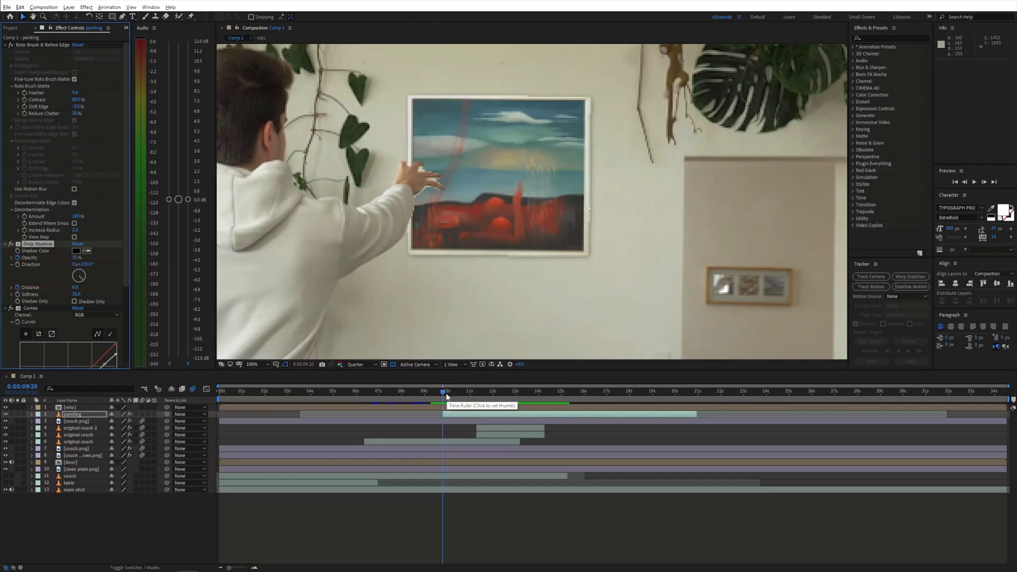
- Scrub to where the hand releases the painting and open Time Stretch for the painting layer
{"action": "left_click_drag", "start_coordinate": [446, 396], "coordinate": [469, 397]}
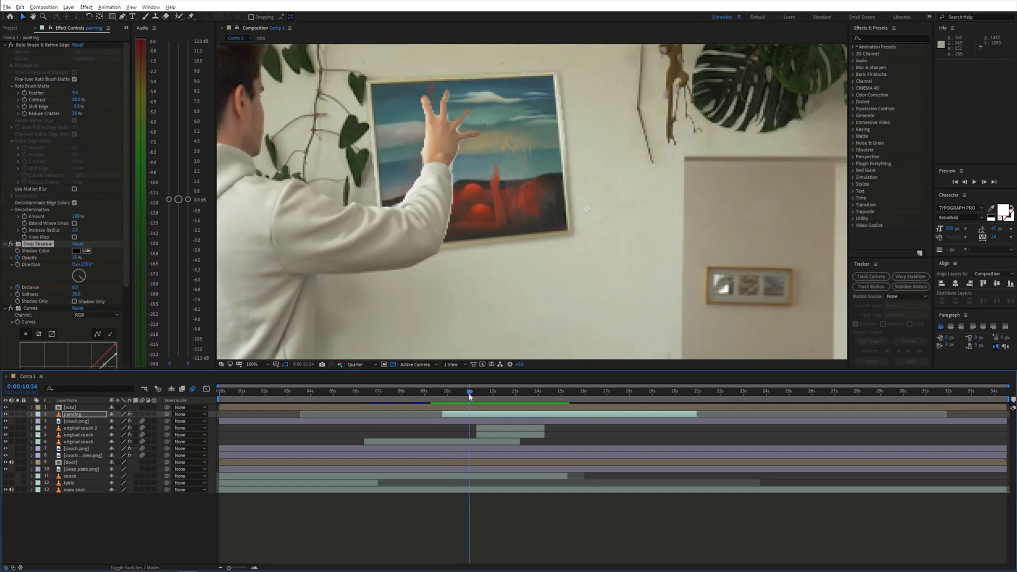
{"action": "right_click", "coordinate": [613, 422]}
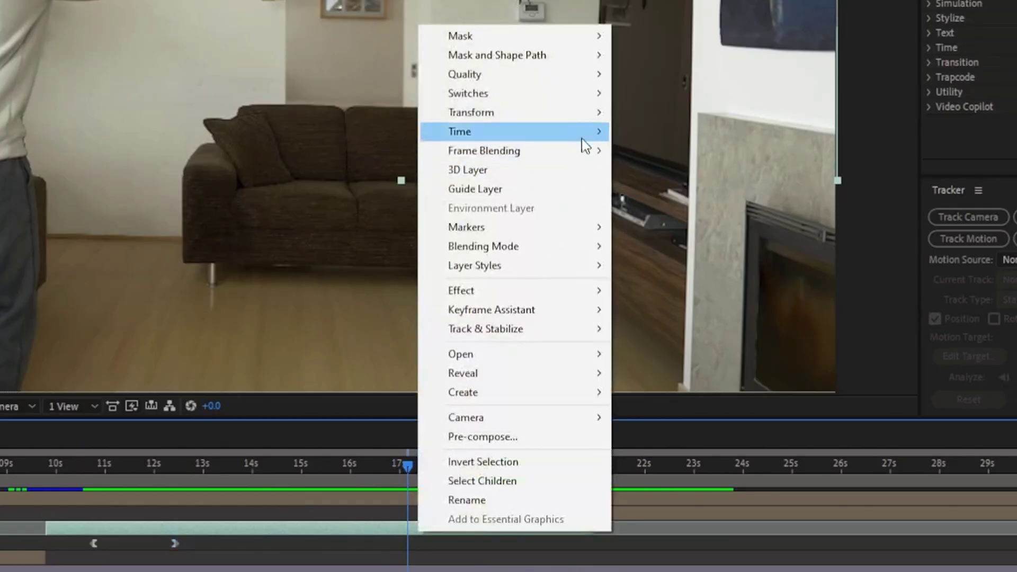
{"action": "mouse_move", "coordinate": [691, 240]}
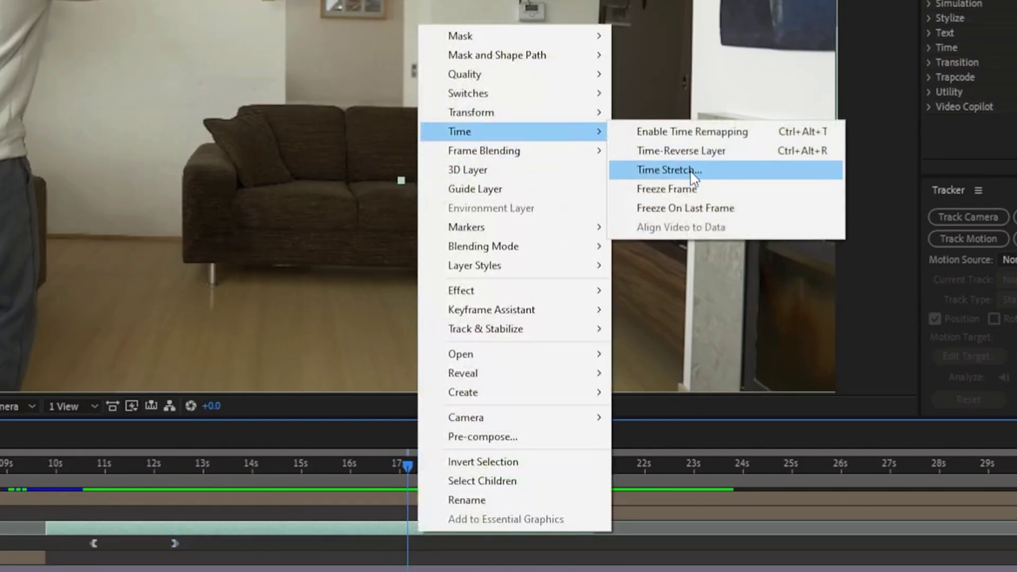
{"action": "left_click", "coordinate": [668, 170]}
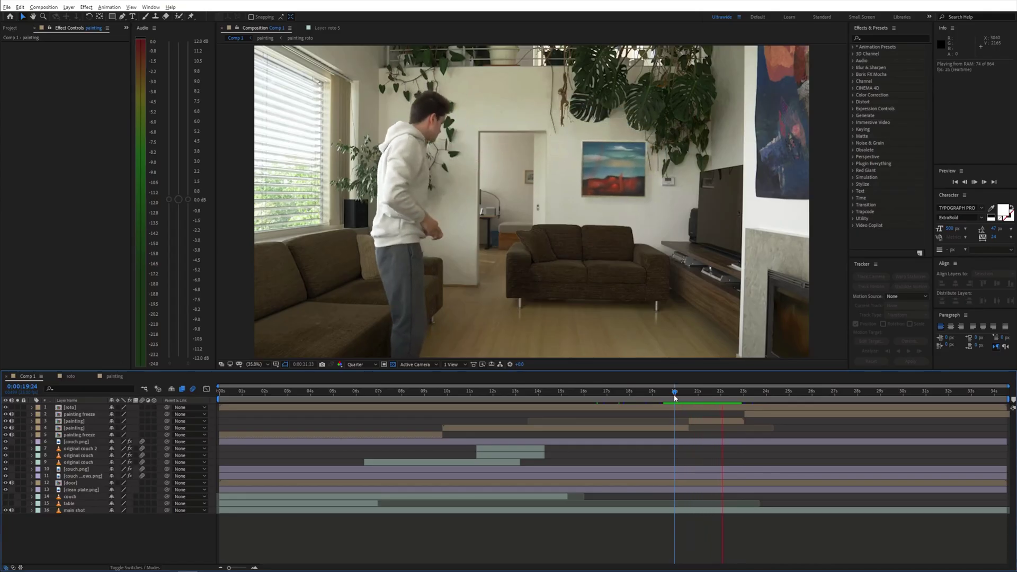
- Move the table layer to the top, Roto Brush and freeze the ottoman, then duplicate it
{"action": "left_click", "coordinate": [78, 504]}
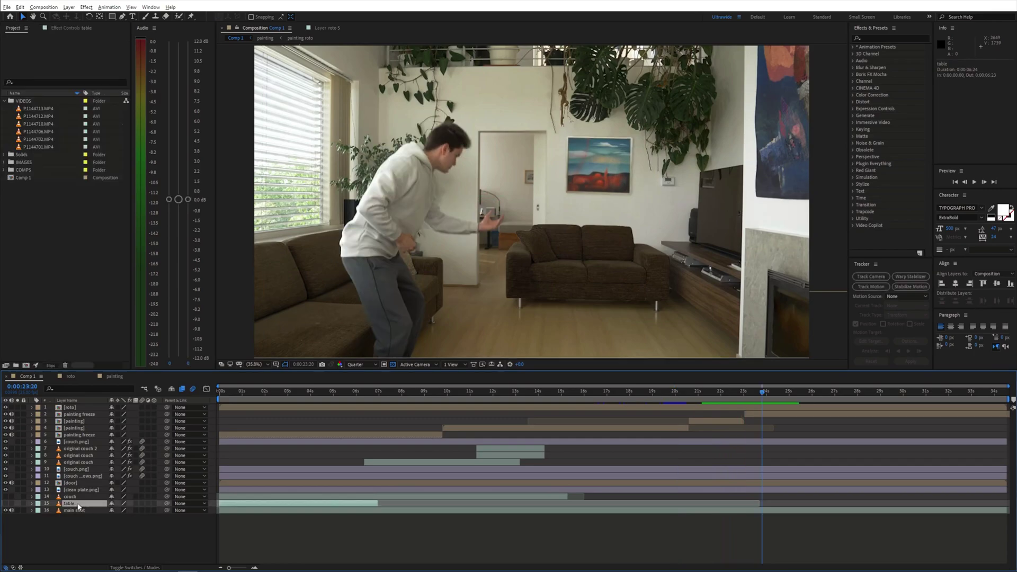
{"action": "left_click_drag", "start_coordinate": [74, 404], "coordinate": [75, 409]}
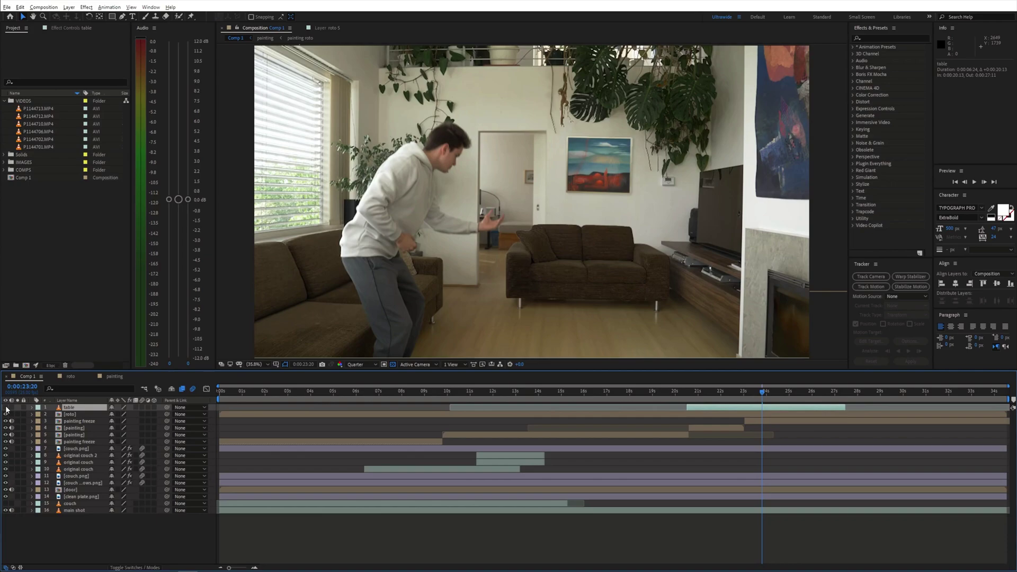
{"action": "key", "text": "i"}
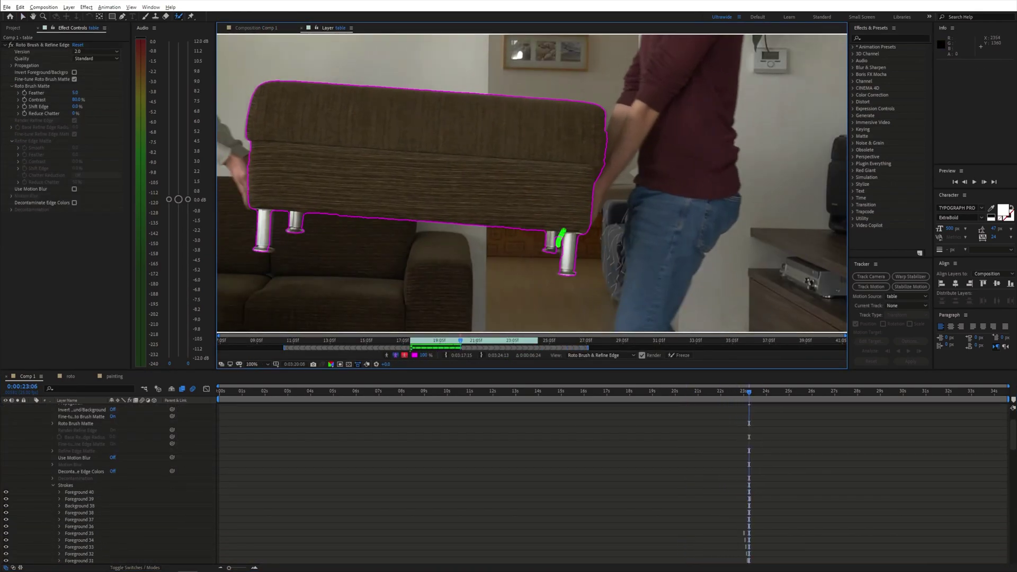
{"action": "left_click_drag", "start_coordinate": [415, 168], "coordinate": [548, 166]}
{"action": "left_click", "coordinate": [679, 355]}
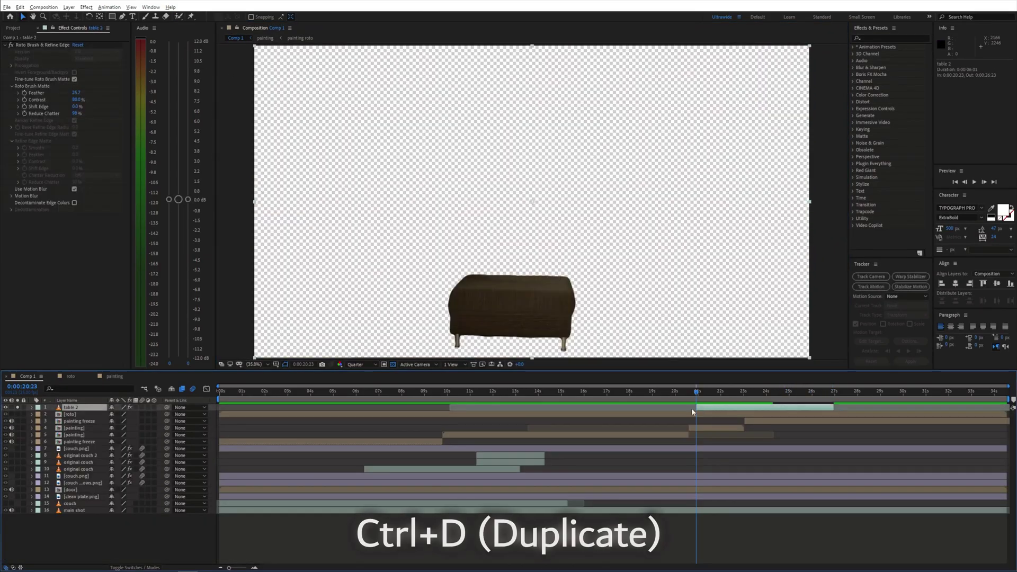
{"action": "key", "text": "ctrl+d"}
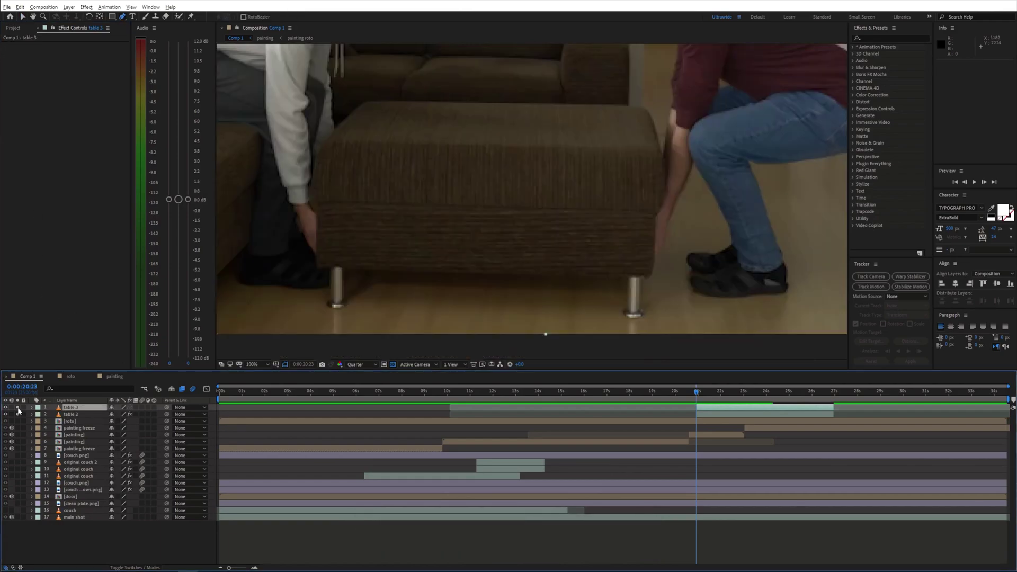
- Draw a Pen mask around the ottoman's legs and base, then raise its top-left vertex
{"action": "left_click", "coordinate": [339, 269]}
{"action": "left_click", "coordinate": [327, 353]}
{"action": "scroll", "coordinate": [498, 347], "scroll_direction": "down", "scroll_amount": 1}
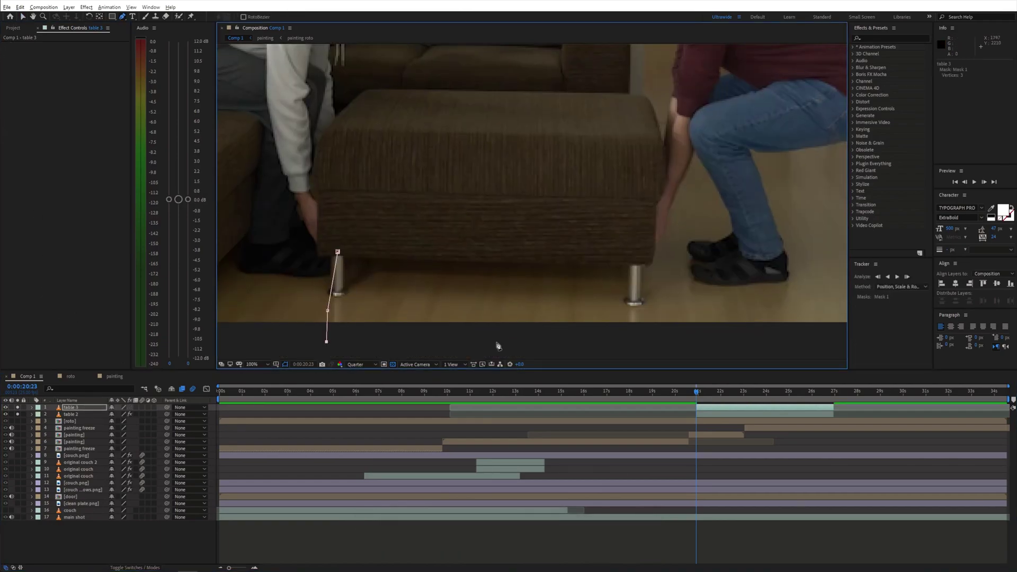
{"action": "left_click", "coordinate": [324, 229]}
{"action": "left_click", "coordinate": [329, 244]}
{"action": "left_click", "coordinate": [338, 251]}
{"action": "key", "text": "m"}
{"action": "key", "text": "m"}
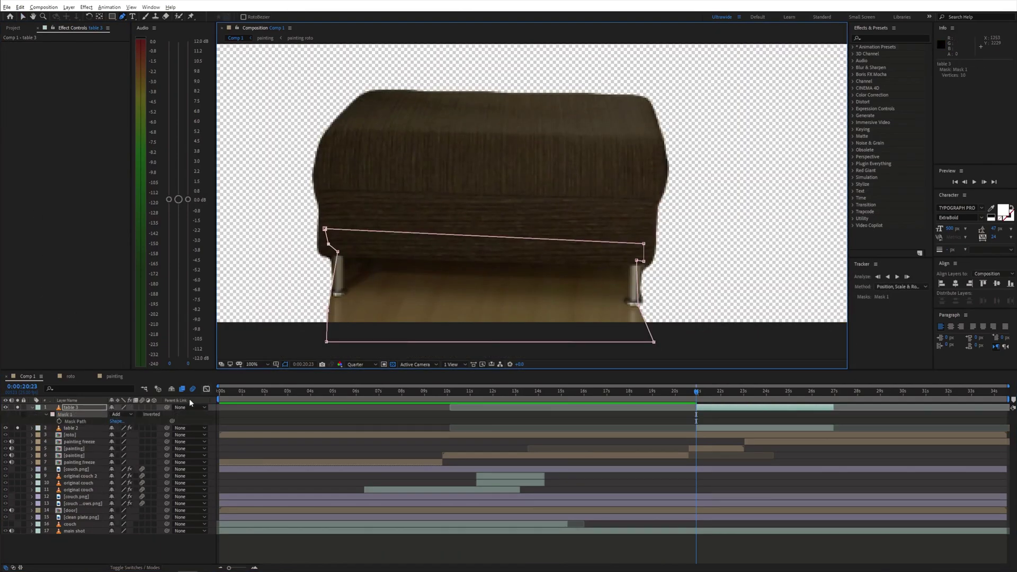
{"action": "left_click_drag", "start_coordinate": [324, 229], "coordinate": [336, 197]}
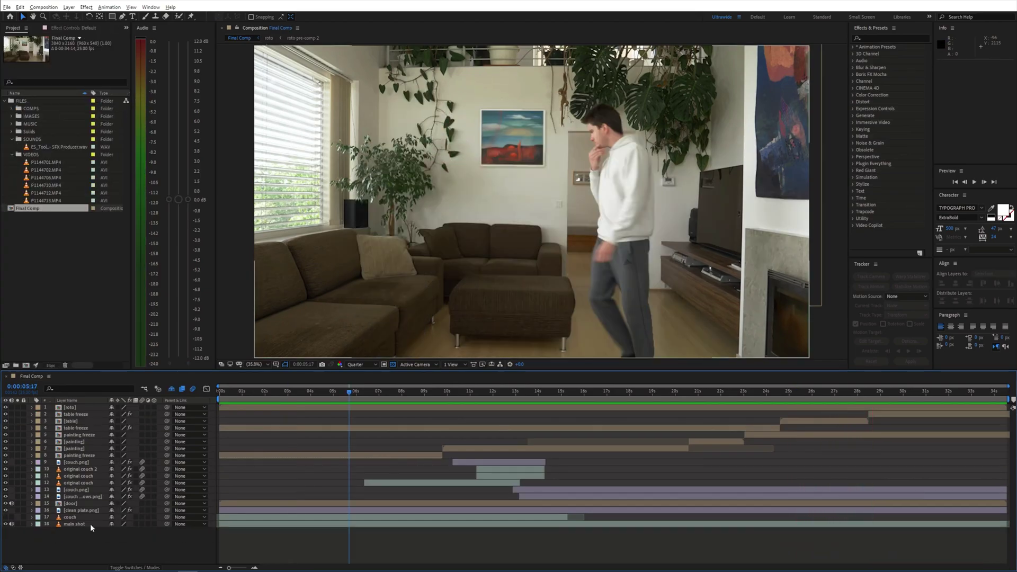
- Pre-compose all layers into Pre-comp 1 and parent it to Null 1
{"action": "key", "text": "ctrl+a"}
{"action": "right_click", "coordinate": [91, 451]}
{"action": "left_click", "coordinate": [127, 428]}
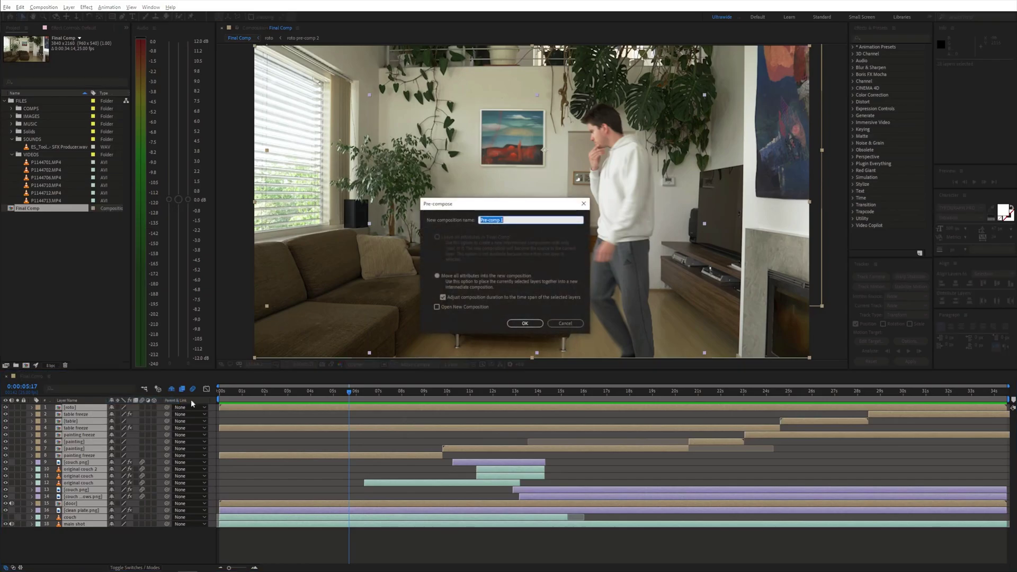
{"action": "left_click", "coordinate": [523, 324]}
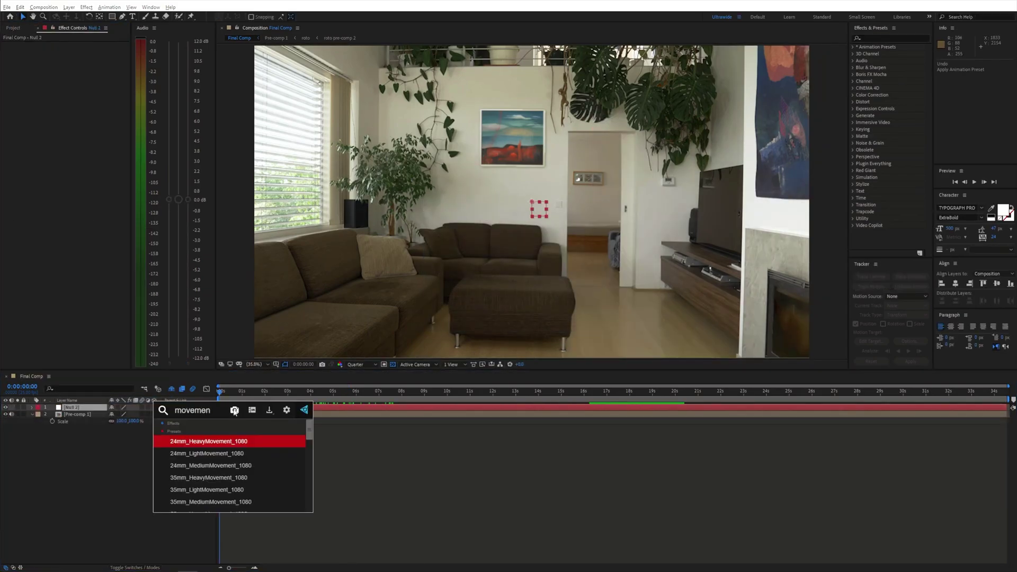
{"action": "left_click_drag", "start_coordinate": [167, 414], "coordinate": [89, 408]}
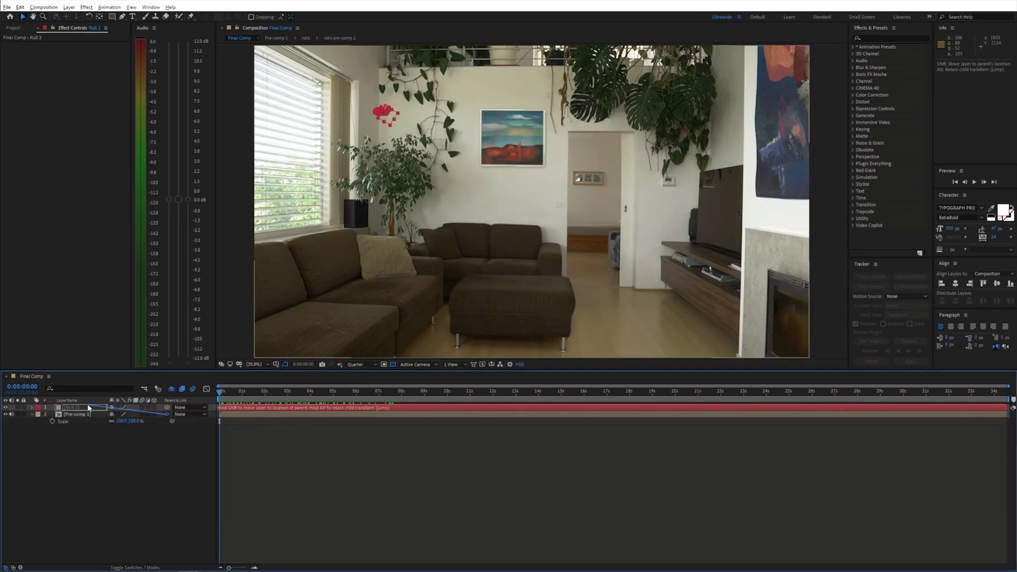